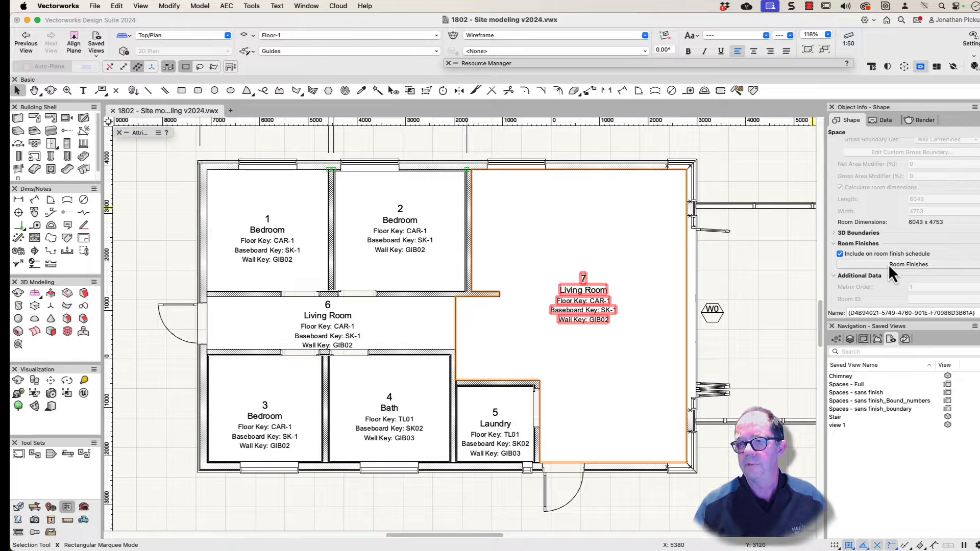
From the Living Room 7 space's room finishes, delete the GIB-1 and GB1 ceiling finishes from the document finishes.
{"action": "left_click", "coordinate": [888, 264]}
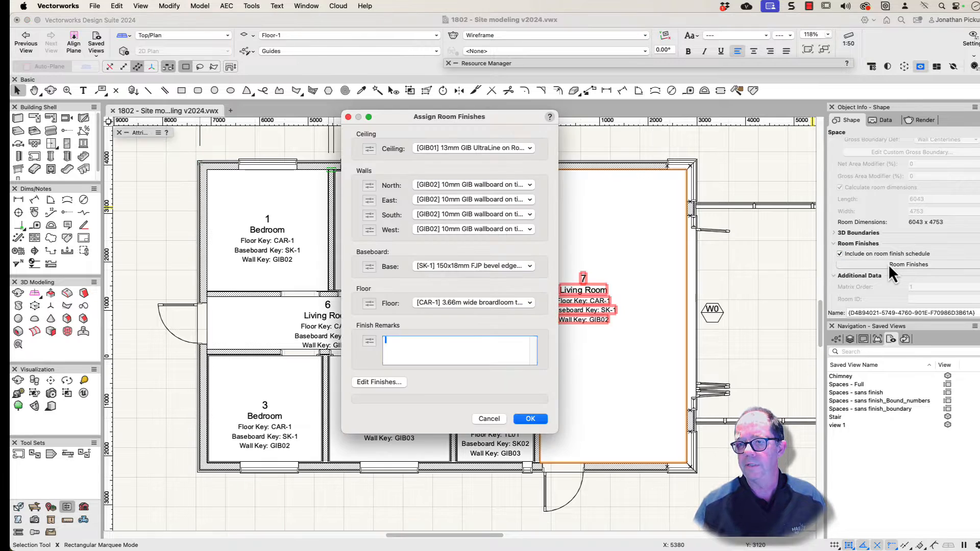
{"action": "left_click", "coordinate": [446, 151]}
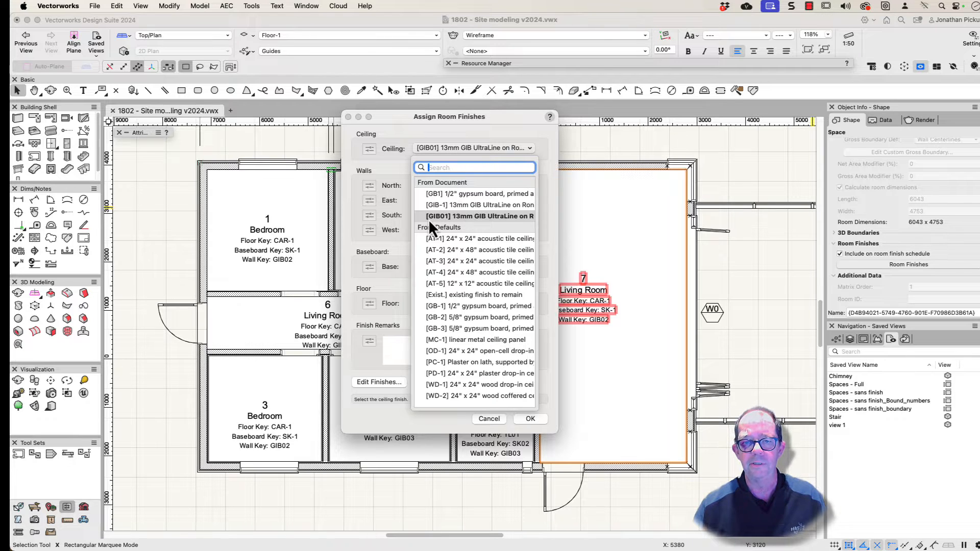
{"action": "left_click", "coordinate": [408, 212]}
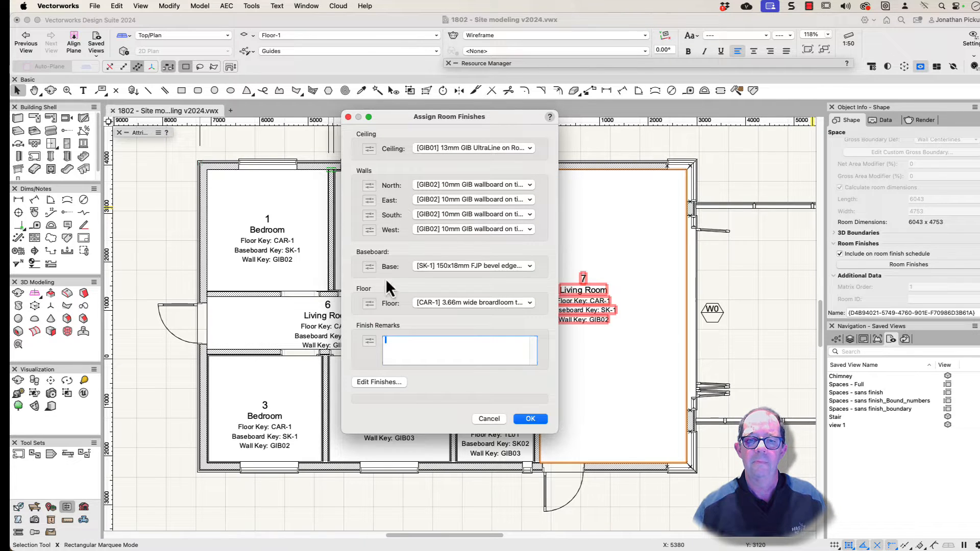
{"action": "left_click", "coordinate": [372, 384]}
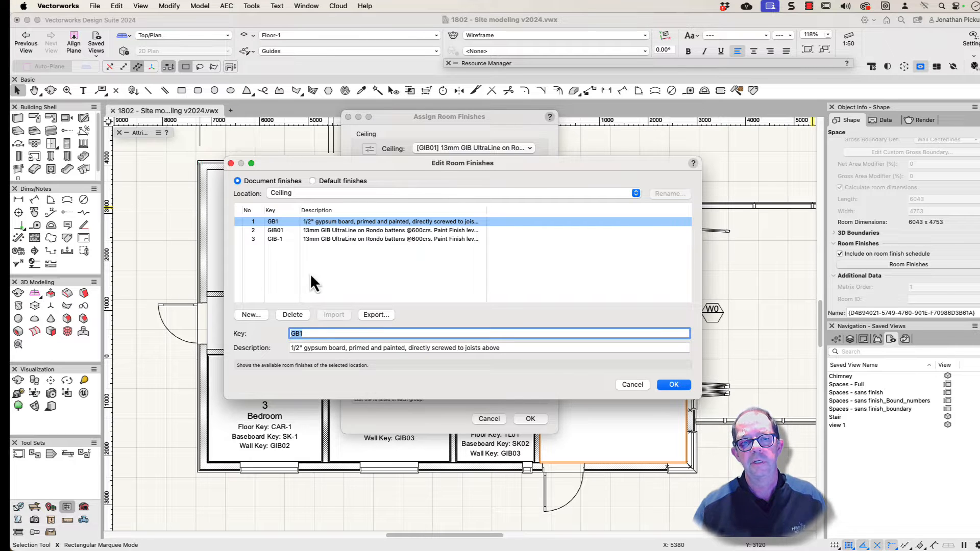
{"action": "left_click", "coordinate": [328, 242]}
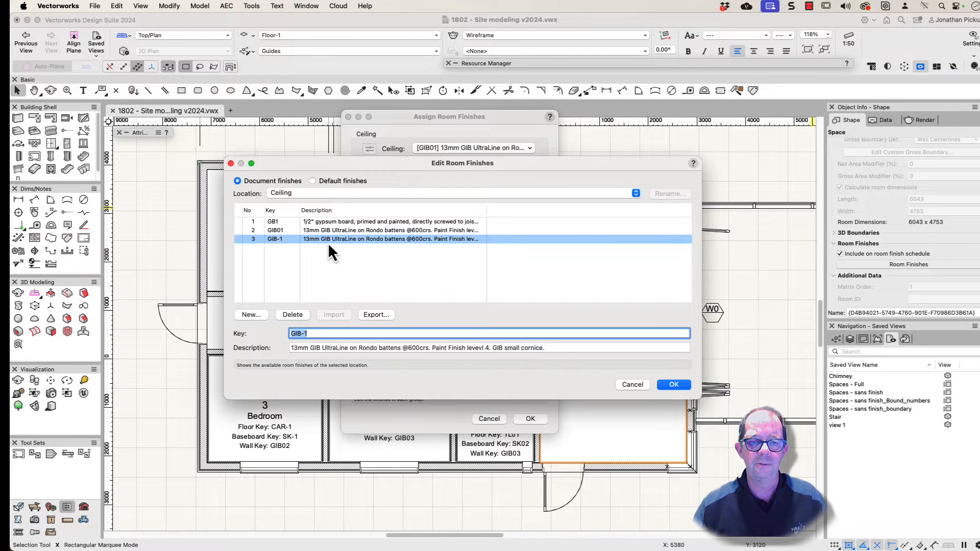
{"action": "left_click", "coordinate": [291, 314]}
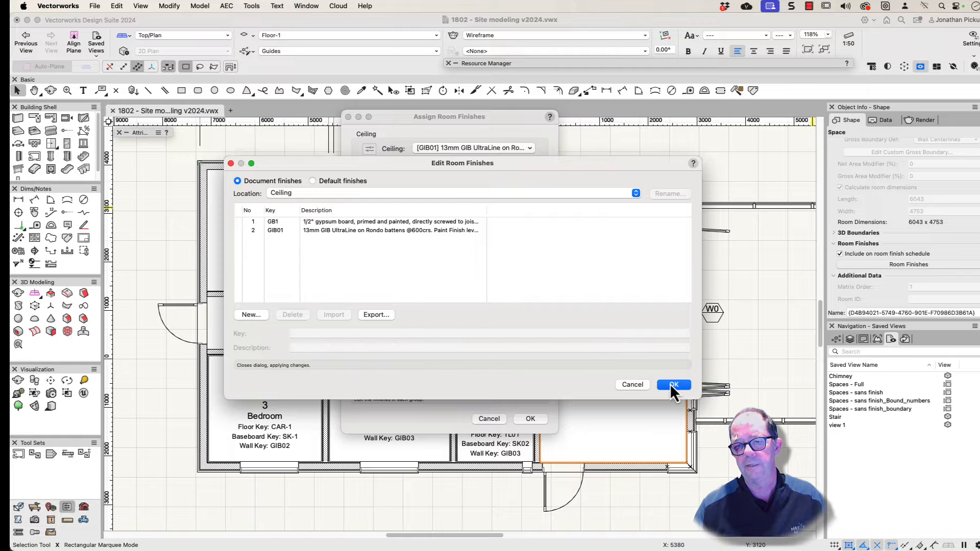
{"action": "left_click", "coordinate": [308, 224]}
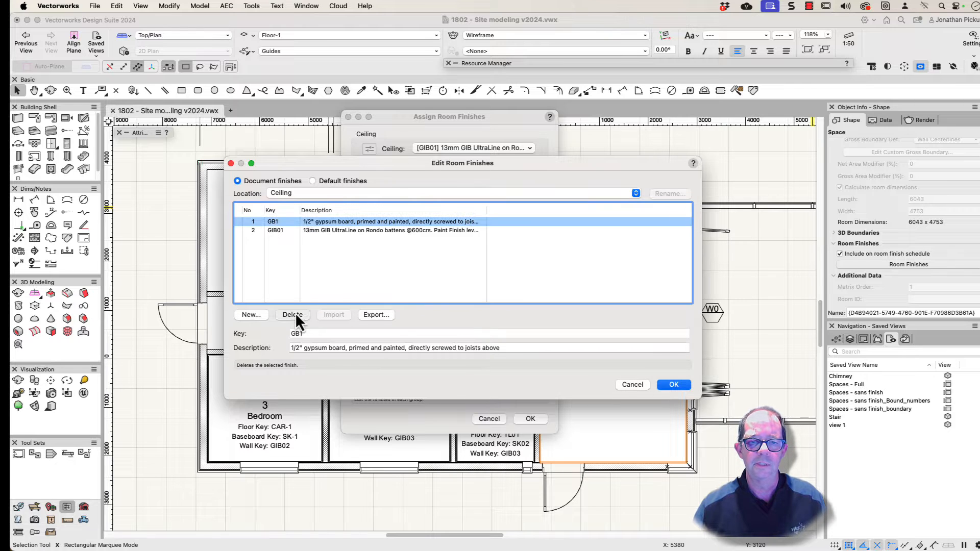
{"action": "left_click", "coordinate": [293, 314]}
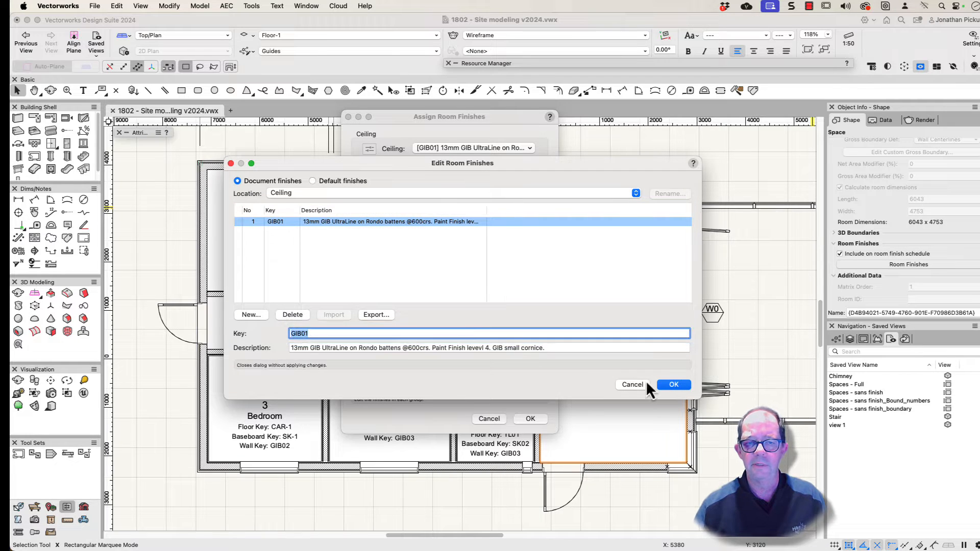
{"action": "left_click", "coordinate": [683, 388]}
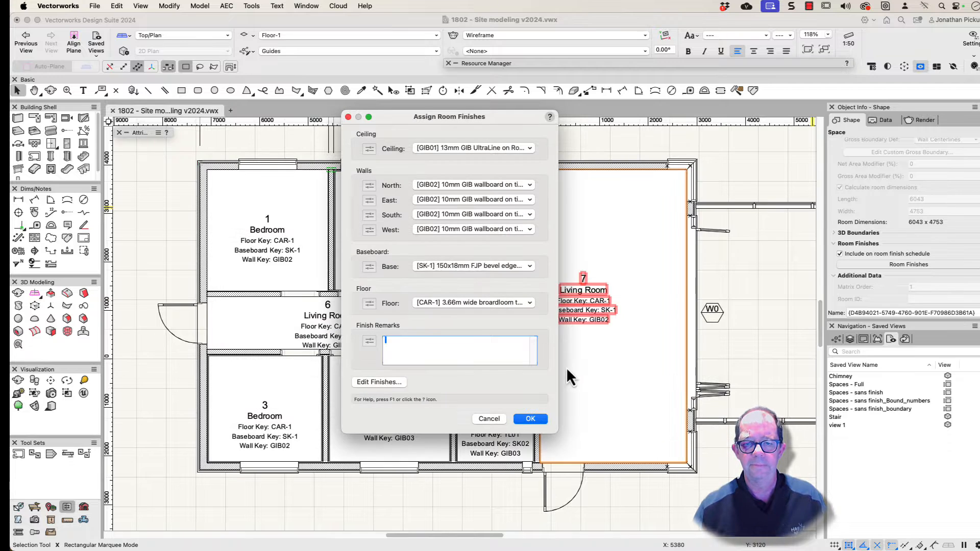
{"action": "left_click", "coordinate": [530, 418]}
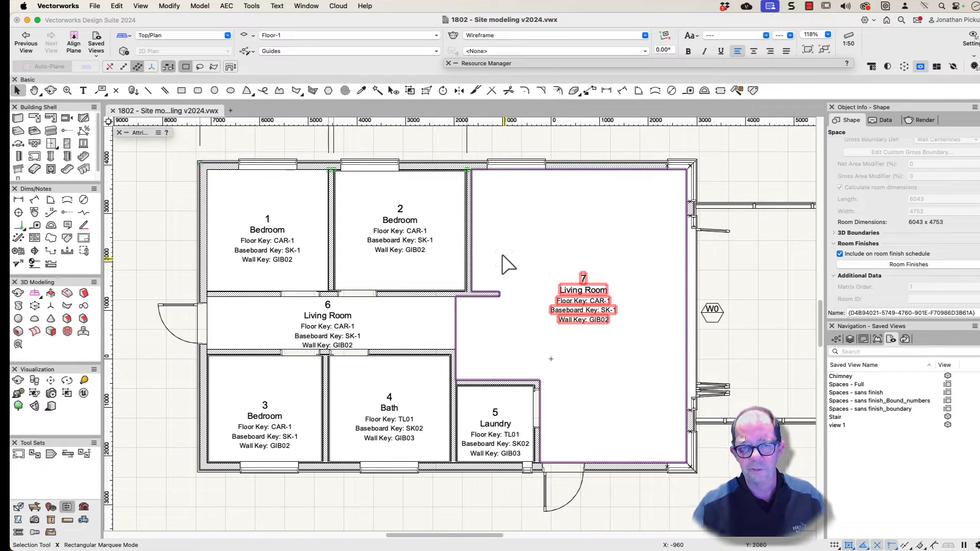
Create the preformatted Room Finish Schedule report, replacing the existing worksheet of the same name in the document.
{"action": "scroll", "coordinate": [580, 252], "scroll_direction": "down", "scroll_amount": 5}
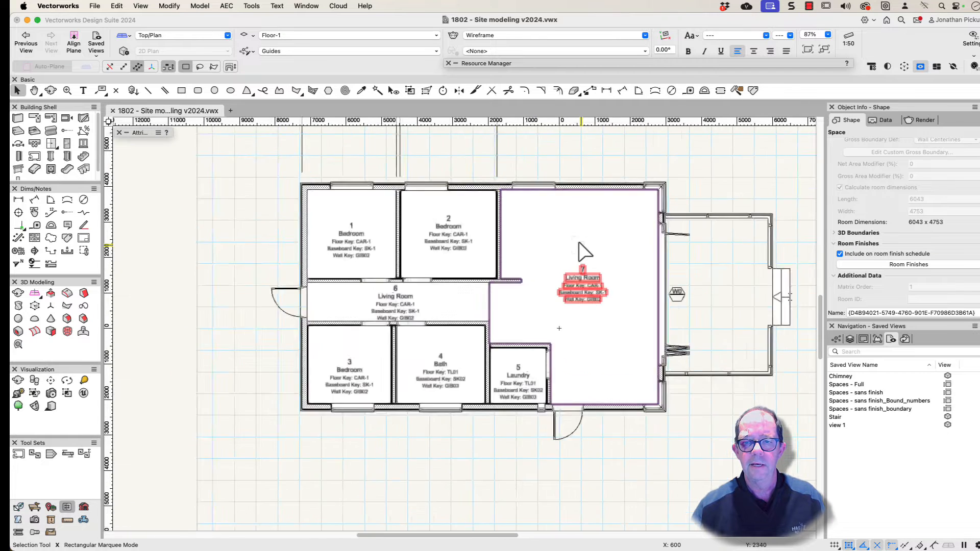
{"action": "middle_click_drag", "start_coordinate": [568, 250], "coordinate": [478, 335]}
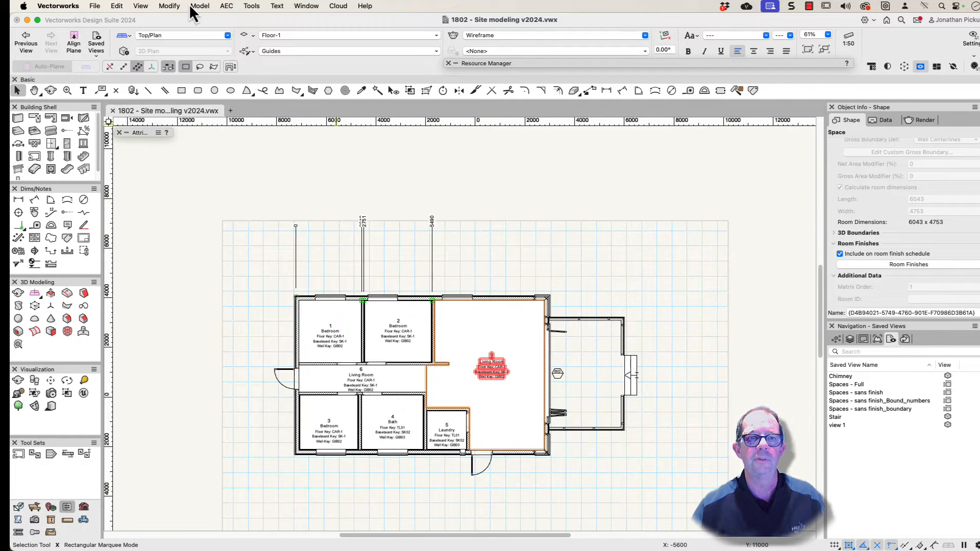
{"action": "left_click", "coordinate": [251, 5]}
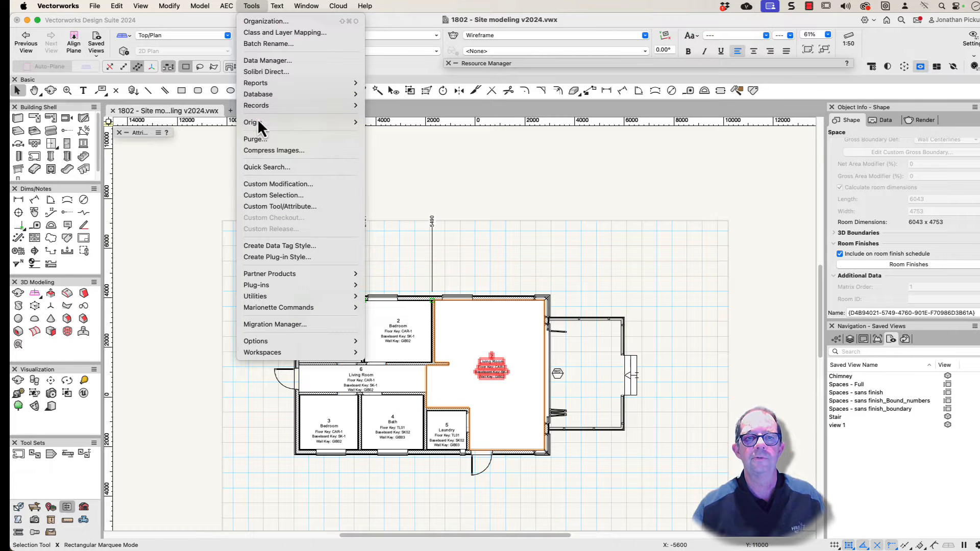
{"action": "mouse_move", "coordinate": [258, 85]}
{"action": "left_click", "coordinate": [385, 82]}
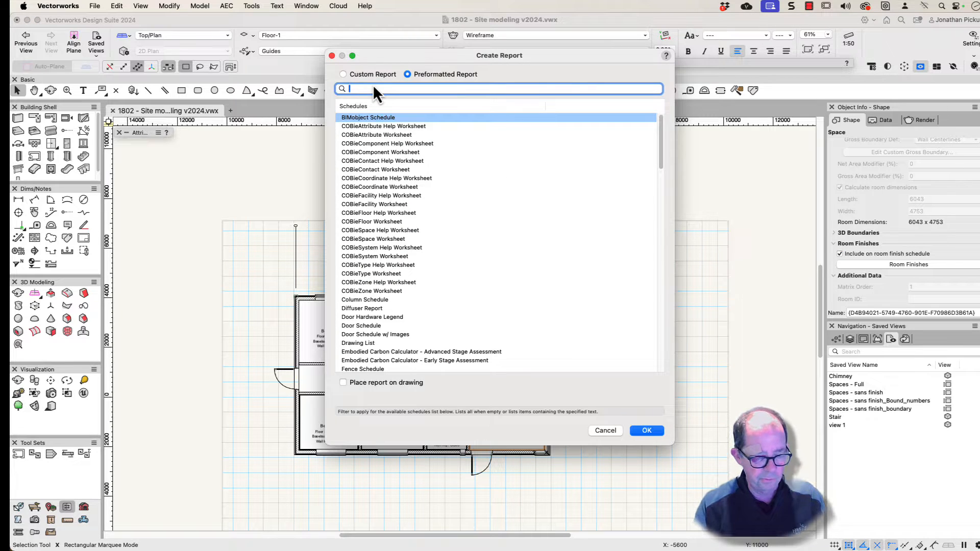
{"action": "type", "text": "roo"}
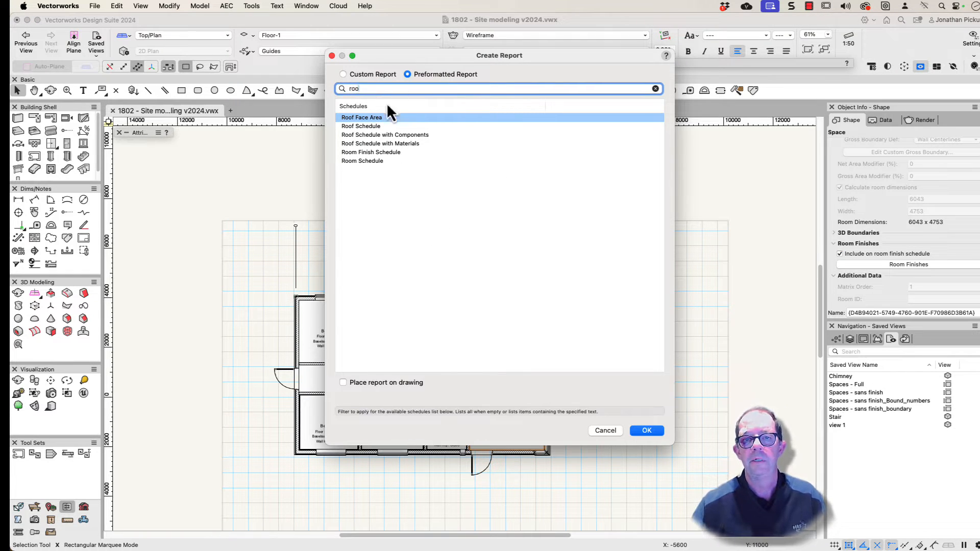
{"action": "left_click", "coordinate": [370, 153]}
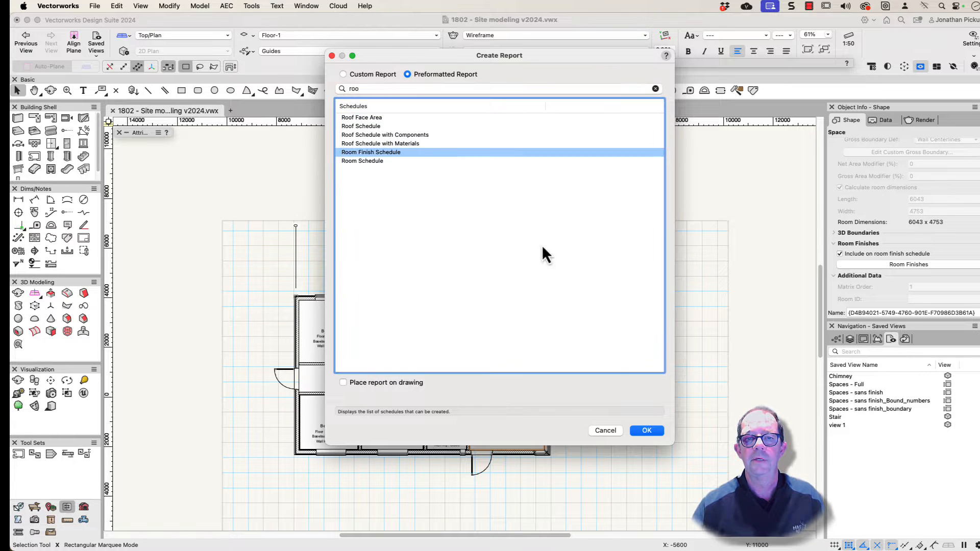
{"action": "left_click", "coordinate": [649, 434]}
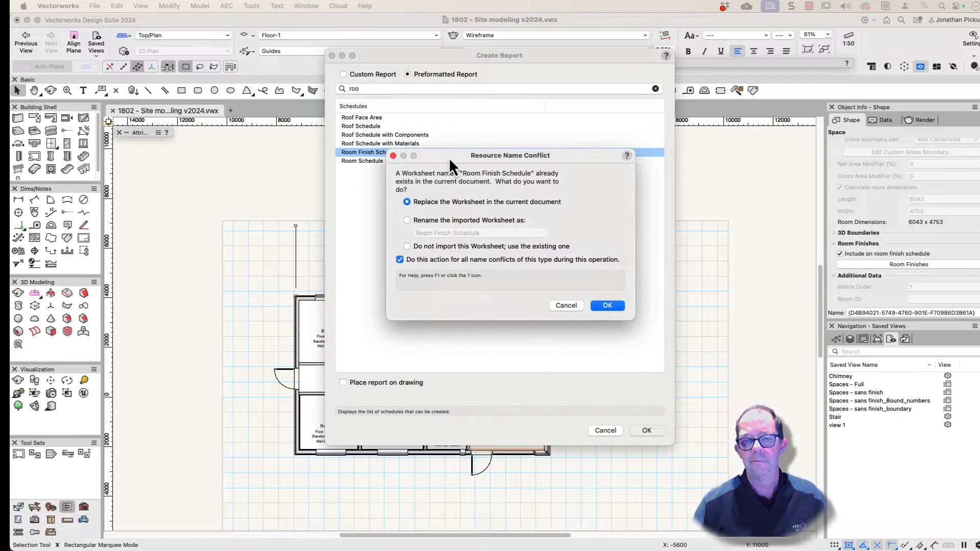
{"action": "left_click", "coordinate": [611, 305]}
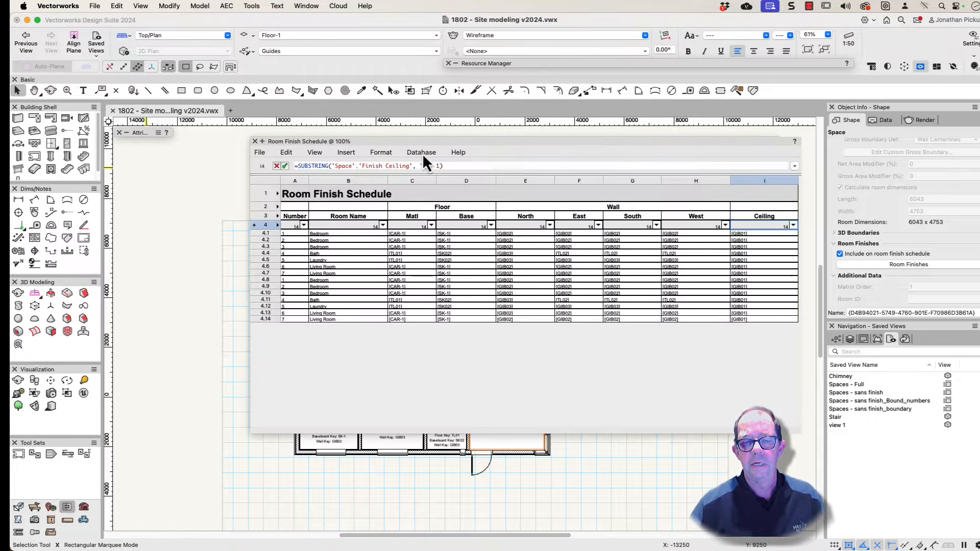
Examine the floor material options offered for room 1, Bedroom, in the Room Finish Schedule without choosing one.
{"action": "left_click", "coordinate": [322, 234]}
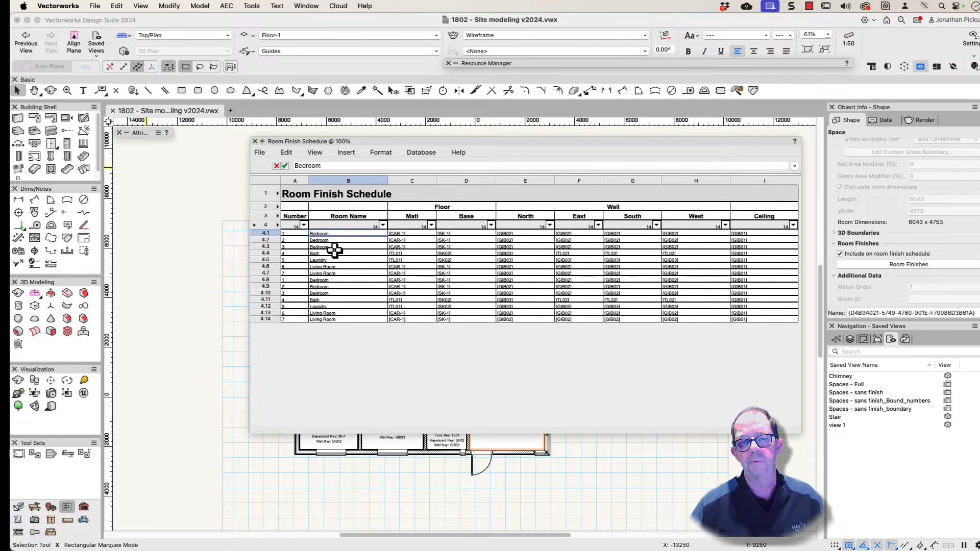
{"action": "scroll", "coordinate": [335, 251], "scroll_direction": "up", "scroll_amount": 3, "text": "ctrl"}
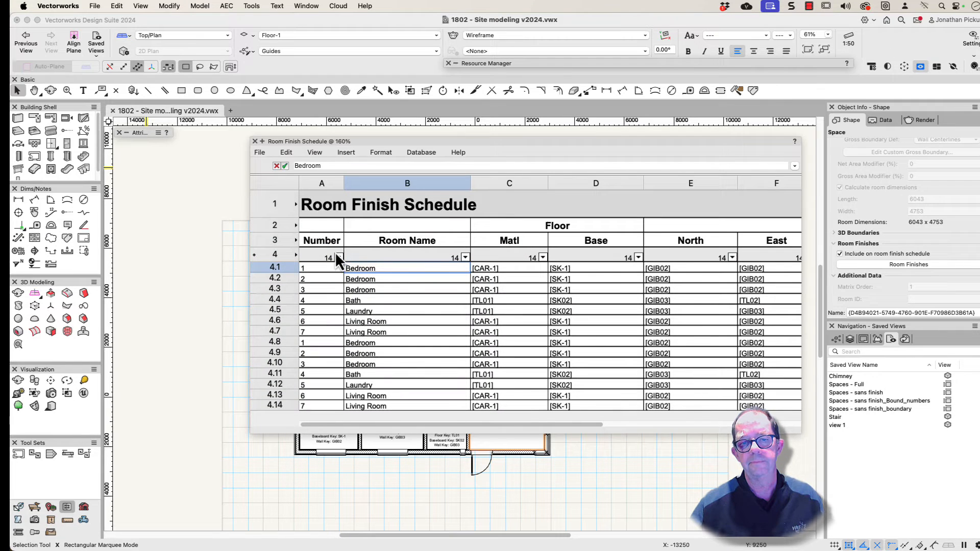
{"action": "left_click", "coordinate": [522, 270]}
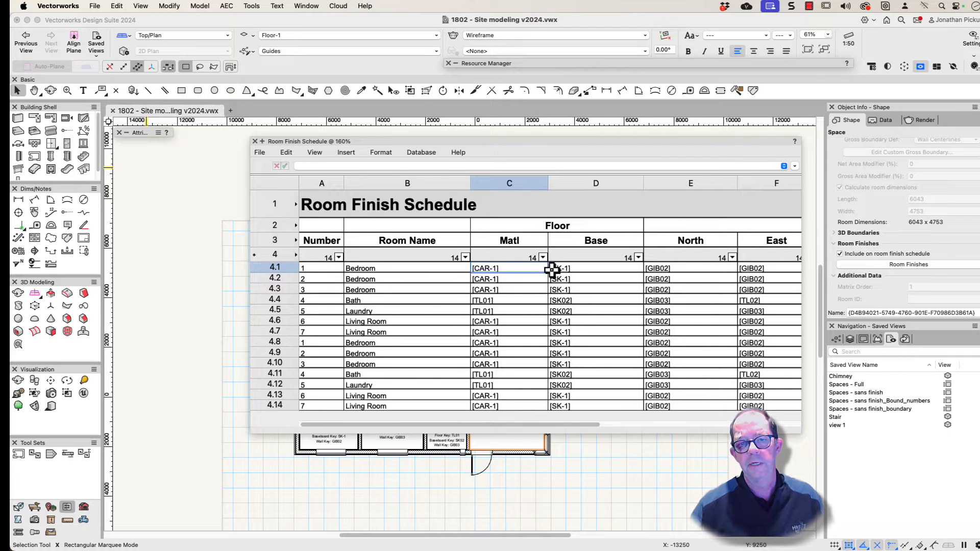
{"action": "left_click", "coordinate": [691, 164]}
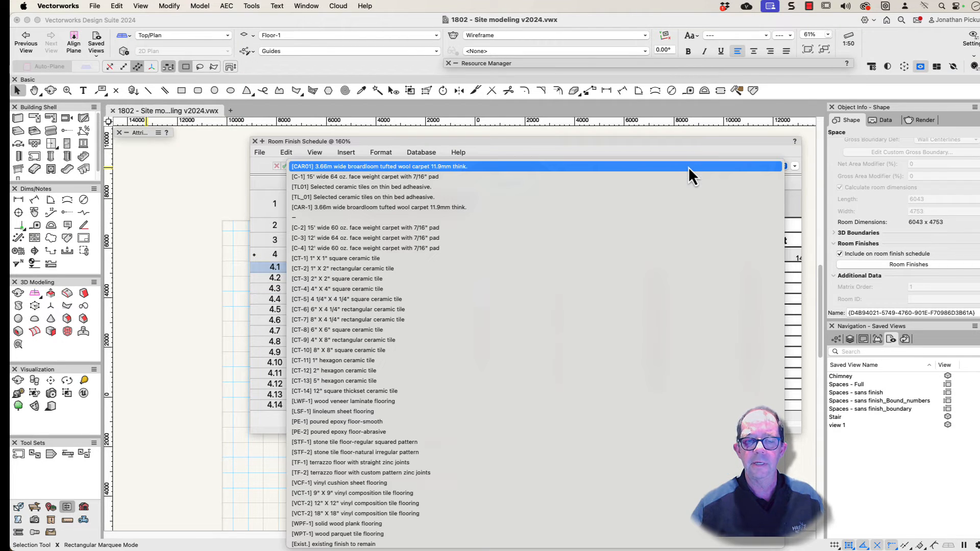
{"action": "left_click", "coordinate": [476, 152]}
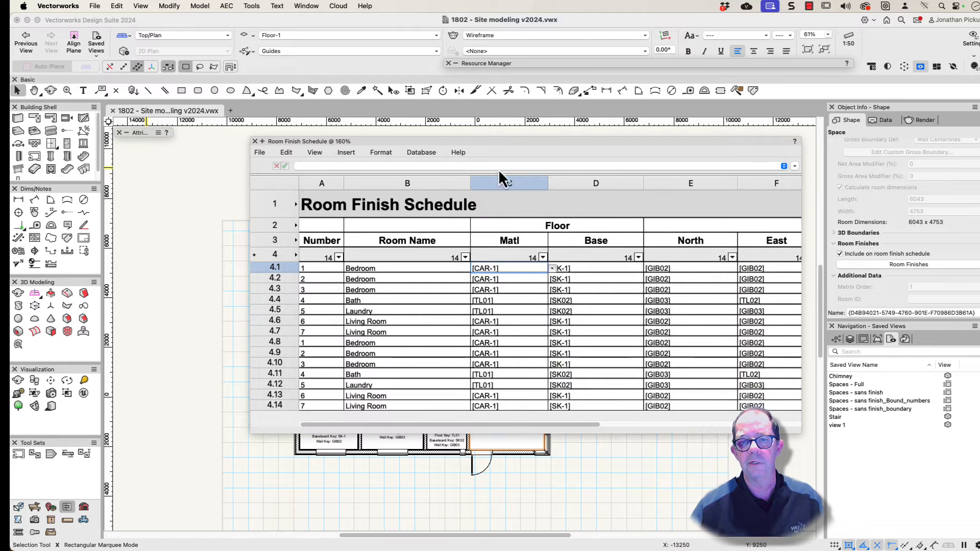
In the schedule's first Bedroom row, set the base finish to SK02 and the north wall finish to GIB03.
{"action": "left_click", "coordinate": [620, 268]}
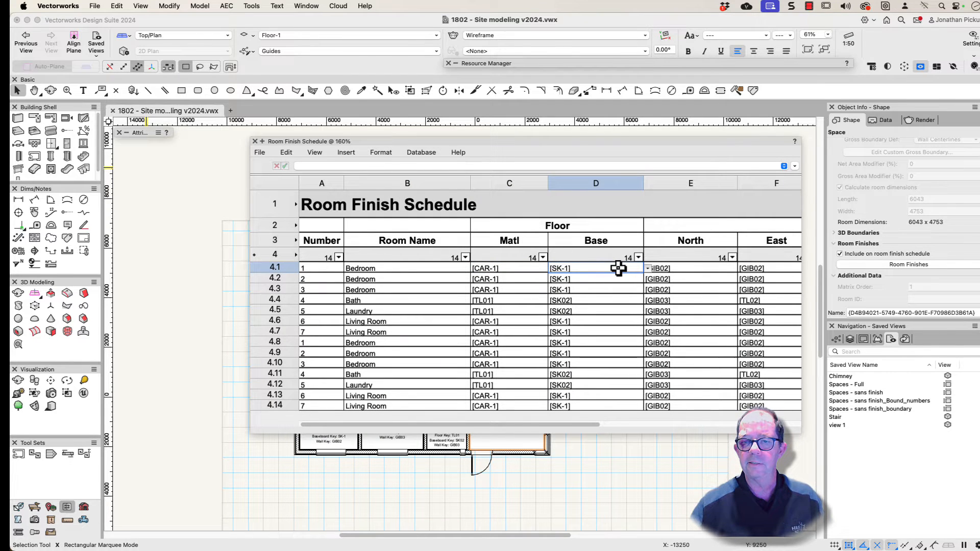
{"action": "left_click", "coordinate": [646, 269]}
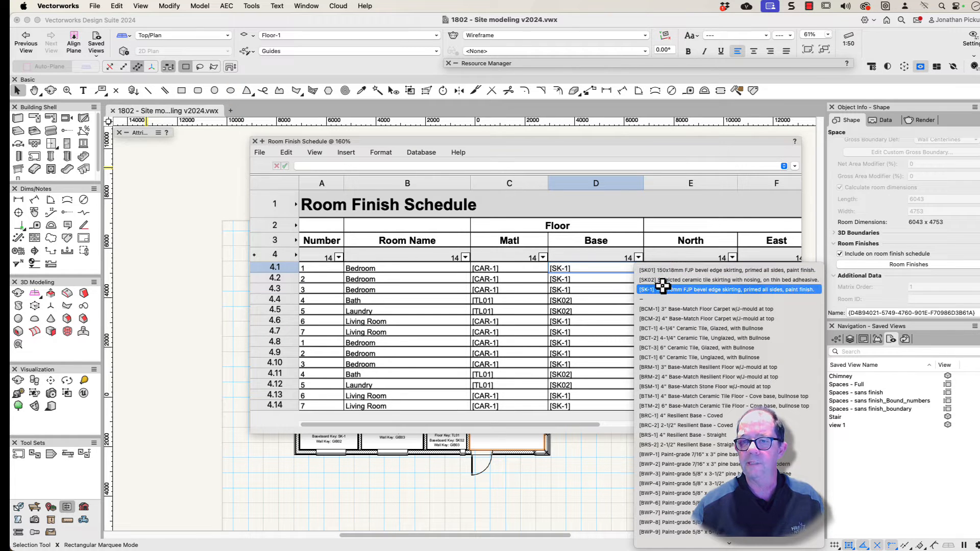
{"action": "left_click", "coordinate": [664, 280]}
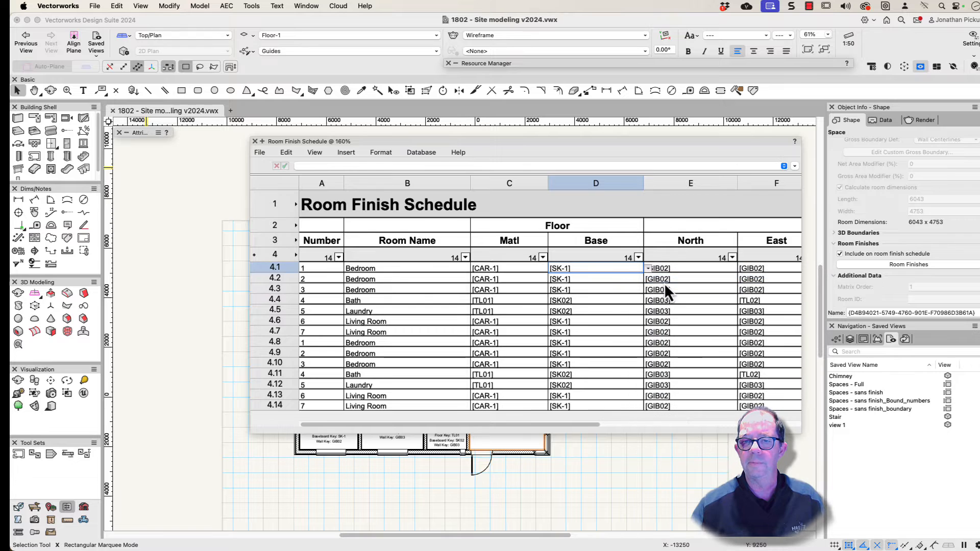
{"action": "left_click", "coordinate": [723, 270]}
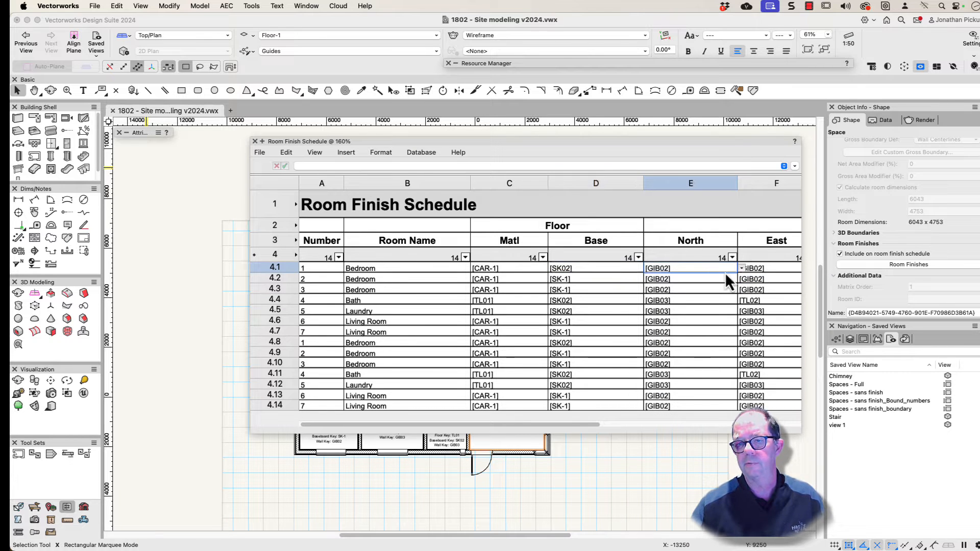
{"action": "left_click", "coordinate": [739, 270]}
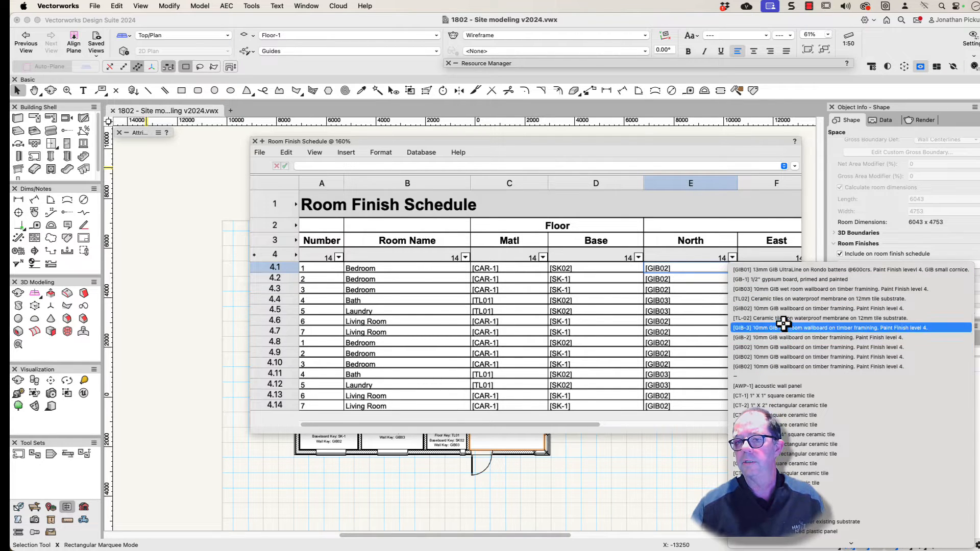
{"action": "left_click", "coordinate": [790, 290]}
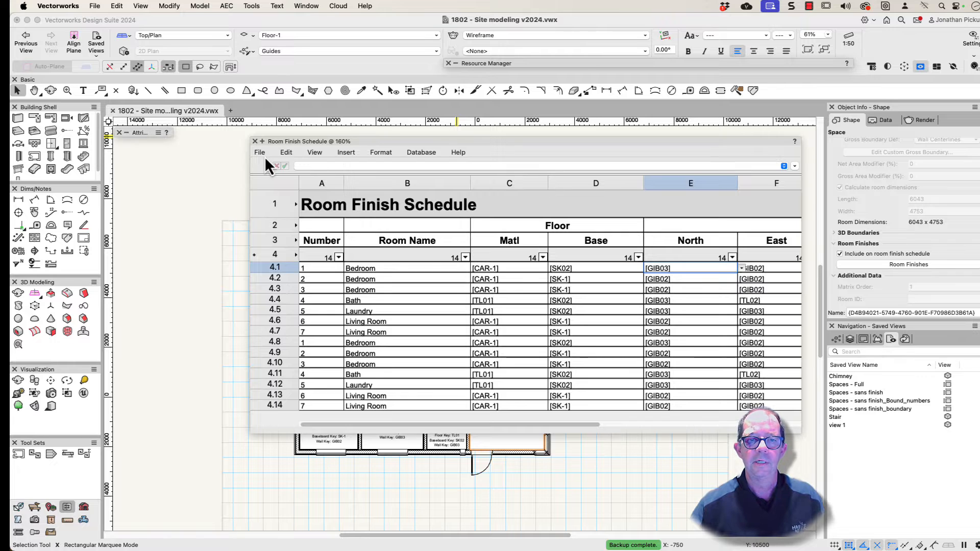
Close the schedule worksheet and check the finish keys in Bedroom 1's space label on the floor plan.
{"action": "left_click", "coordinate": [255, 141]}
{"action": "scroll", "coordinate": [356, 353], "scroll_direction": "up", "scroll_amount": 4}
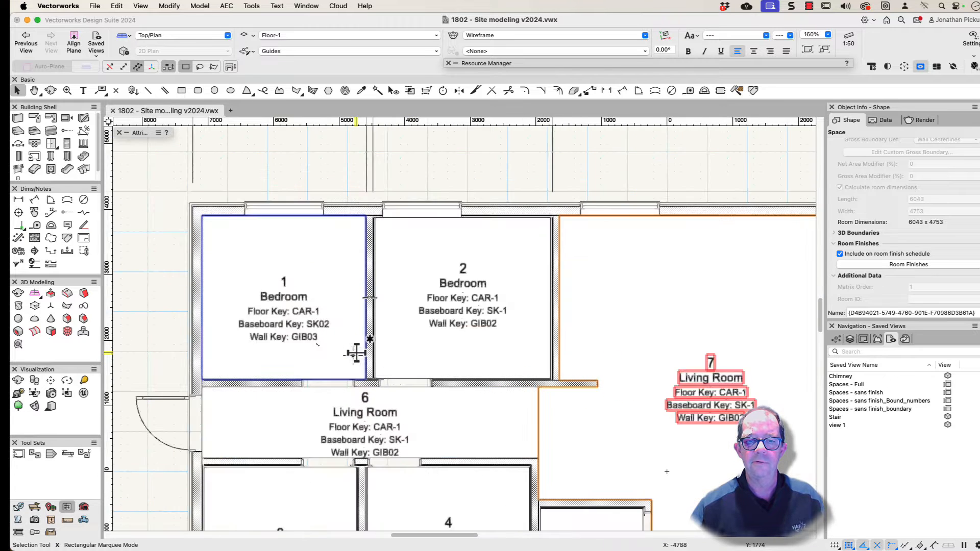
{"action": "left_click", "coordinate": [301, 304]}
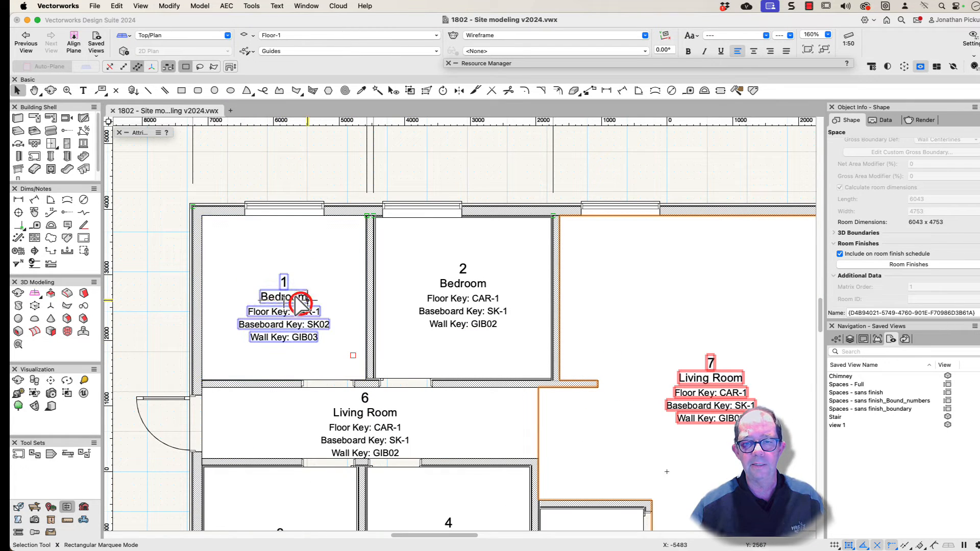
Place the Room Finish Schedule worksheet from the document's resources onto the drawing above the floor plan.
{"action": "left_click", "coordinate": [497, 64]}
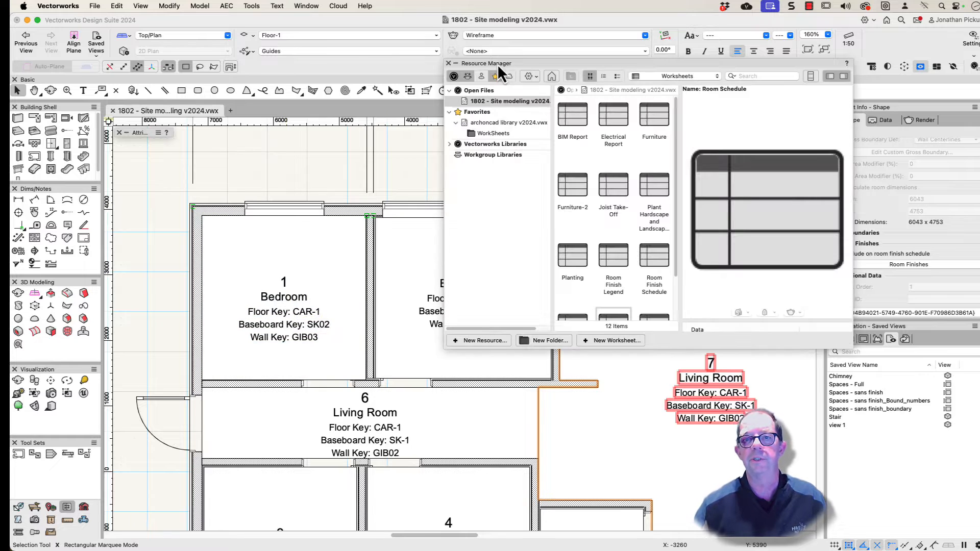
{"action": "scroll", "coordinate": [644, 222], "scroll_direction": "down", "scroll_amount": 3}
{"action": "left_click", "coordinate": [657, 201]}
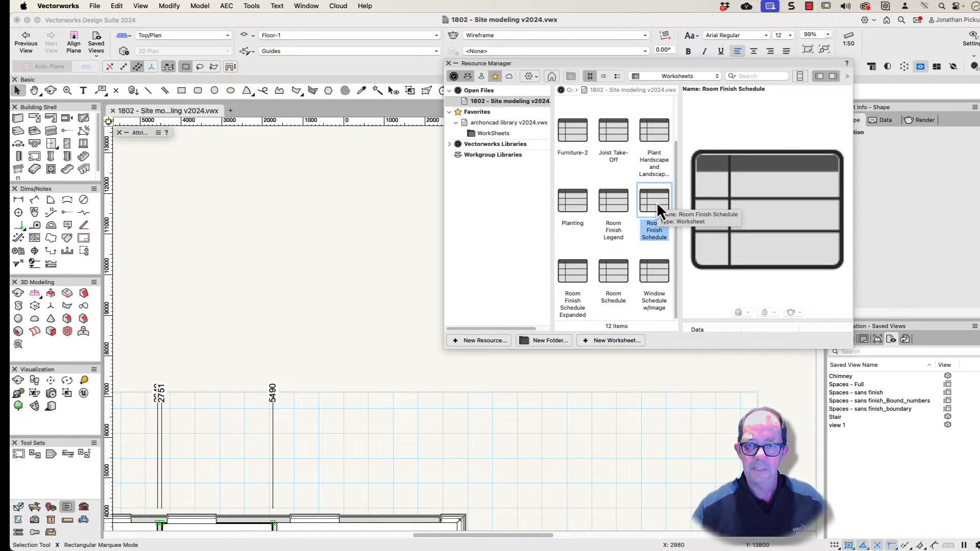
{"action": "mouse_move", "coordinate": [657, 202]}
{"action": "left_mouse_down"}
{"action": "mouse_move", "coordinate": [264, 240]}
{"action": "mouse_move", "coordinate": [177, 219]}
{"action": "mouse_move", "coordinate": [184, 214]}
{"action": "left_mouse_up"}
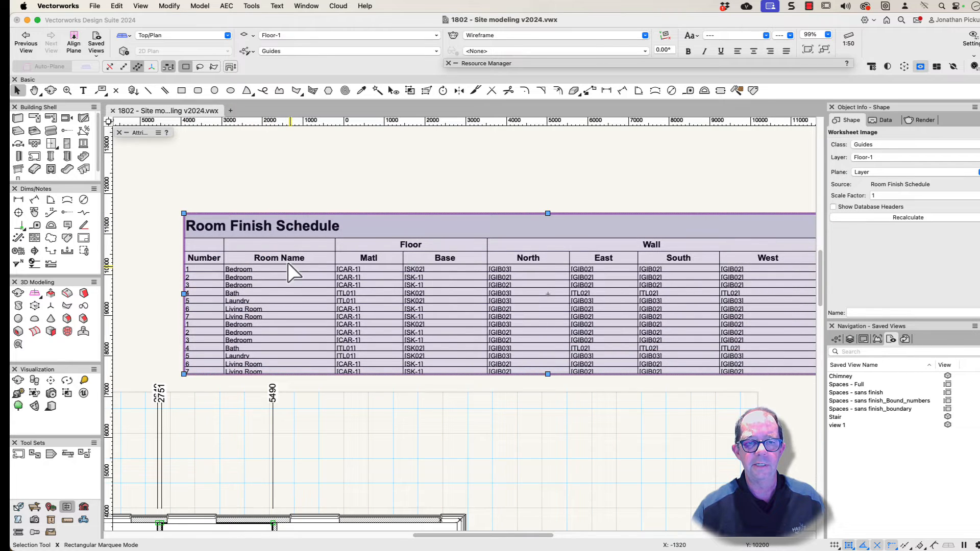
{"action": "middle_click_drag", "start_coordinate": [288, 264], "coordinate": [287, 254]}
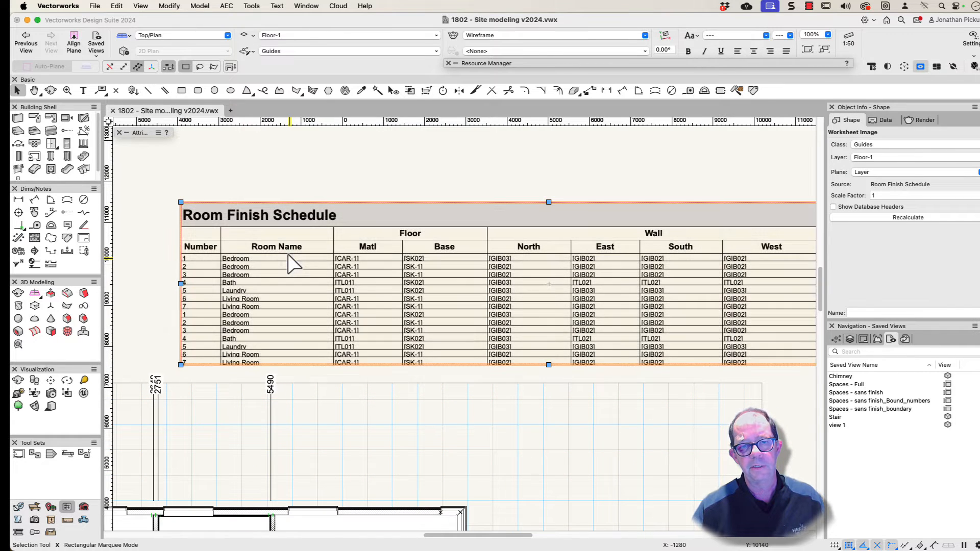
Open the placed Room Finish Schedule worksheet, close it again, and inspect the finish keys in its table on the drawing.
{"action": "double_click", "coordinate": [308, 259]}
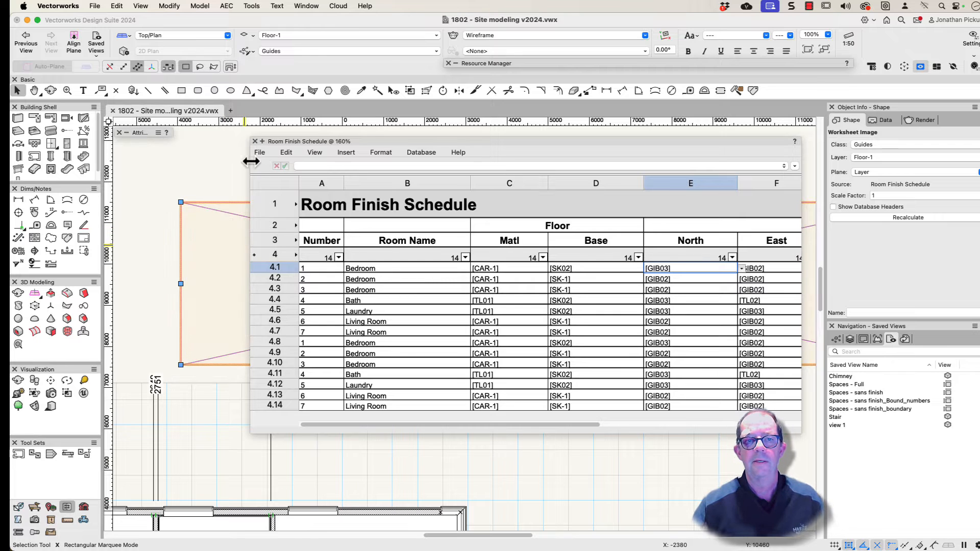
{"action": "left_click", "coordinate": [255, 142]}
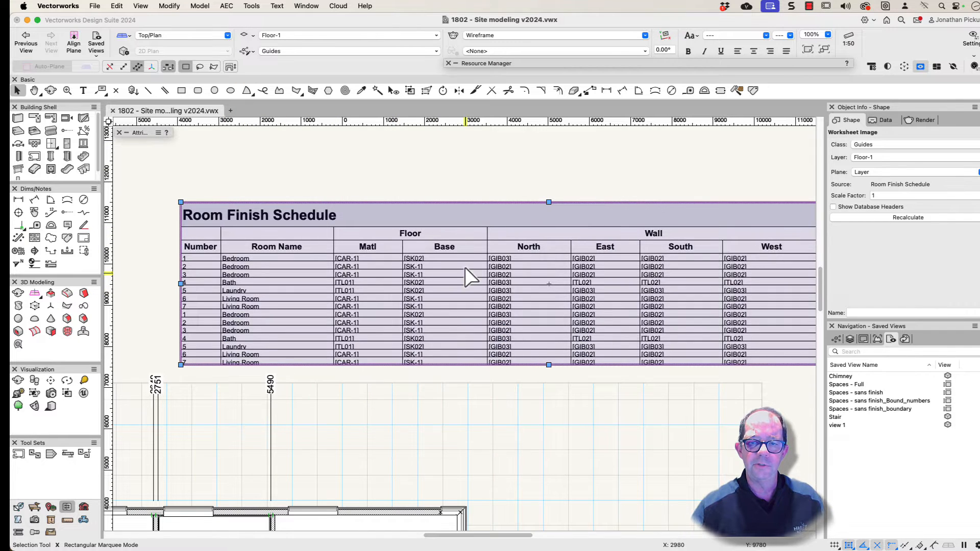
{"action": "scroll", "coordinate": [381, 257], "scroll_direction": "up", "scroll_amount": 5}
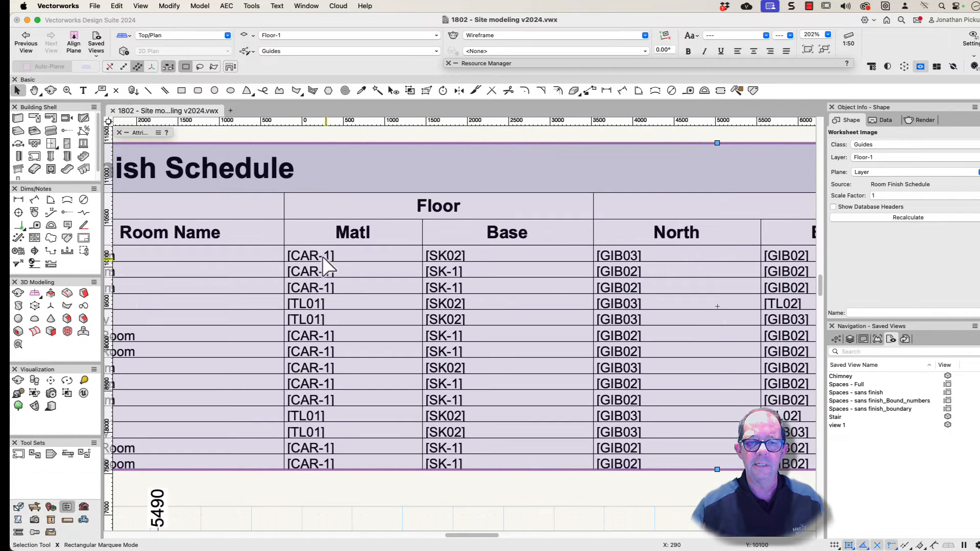
{"action": "scroll", "coordinate": [321, 363], "scroll_direction": "down", "scroll_amount": 7}
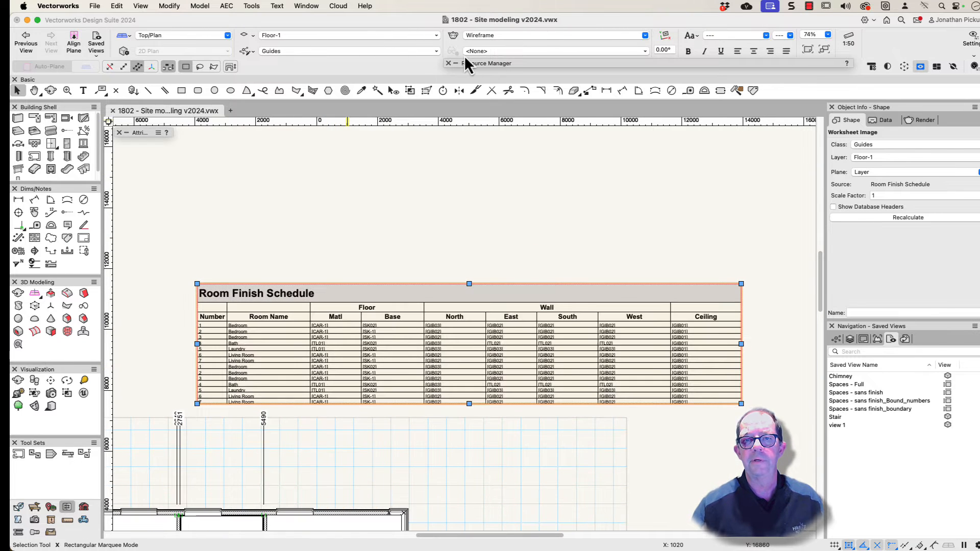
Create a room finish legend as a worksheet named Room Finish Legend 2, with placement in the document, rows between sections and bold section titles.
{"action": "mouse_move", "coordinate": [474, 65]}
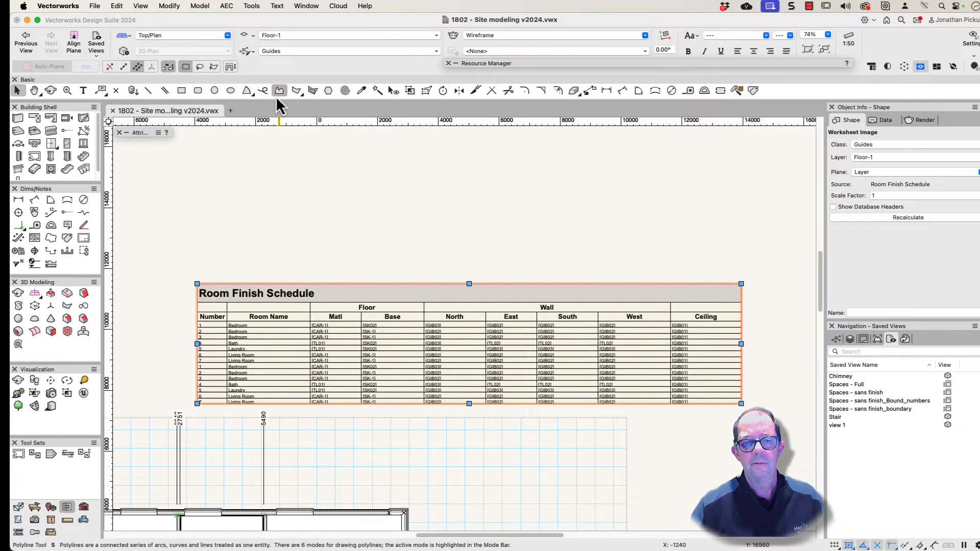
{"action": "left_click", "coordinate": [252, 6]}
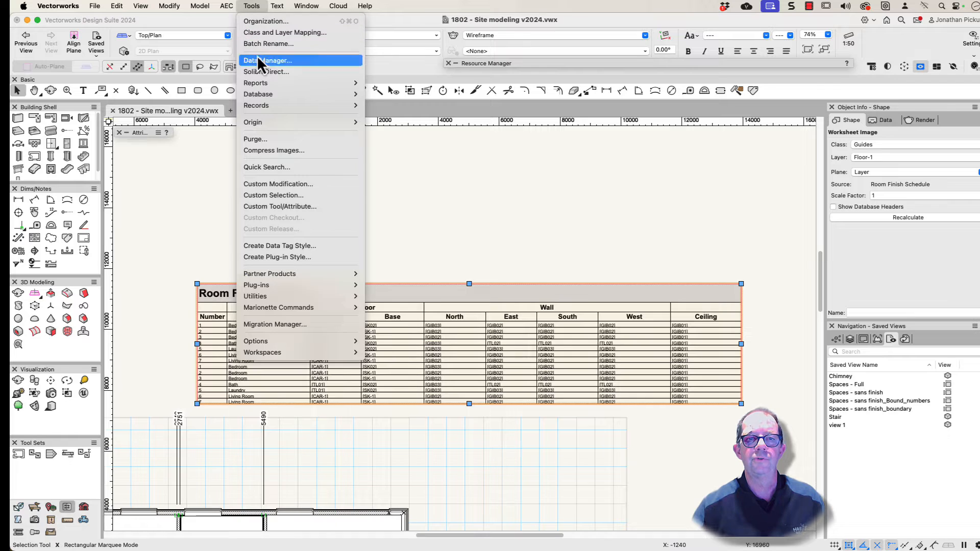
{"action": "mouse_move", "coordinate": [261, 85]}
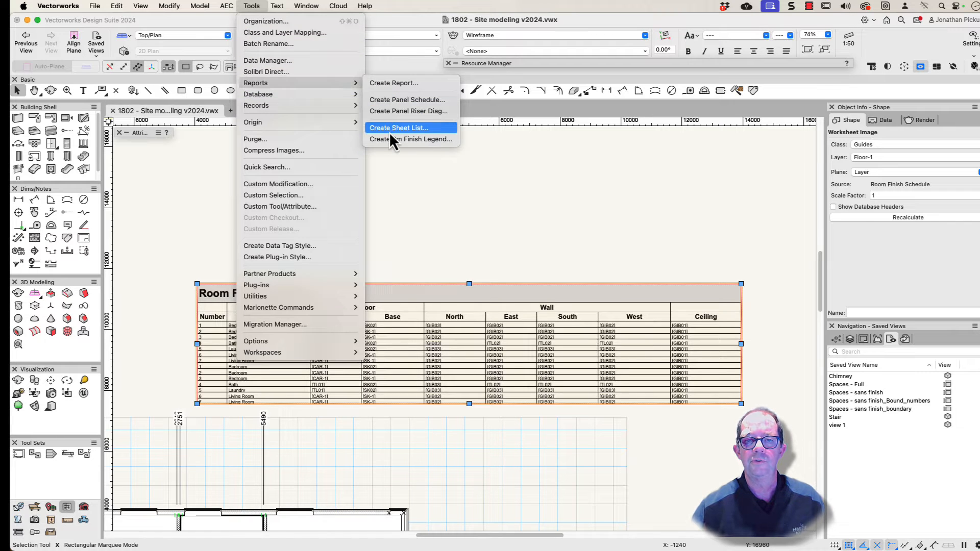
{"action": "left_click", "coordinate": [430, 142]}
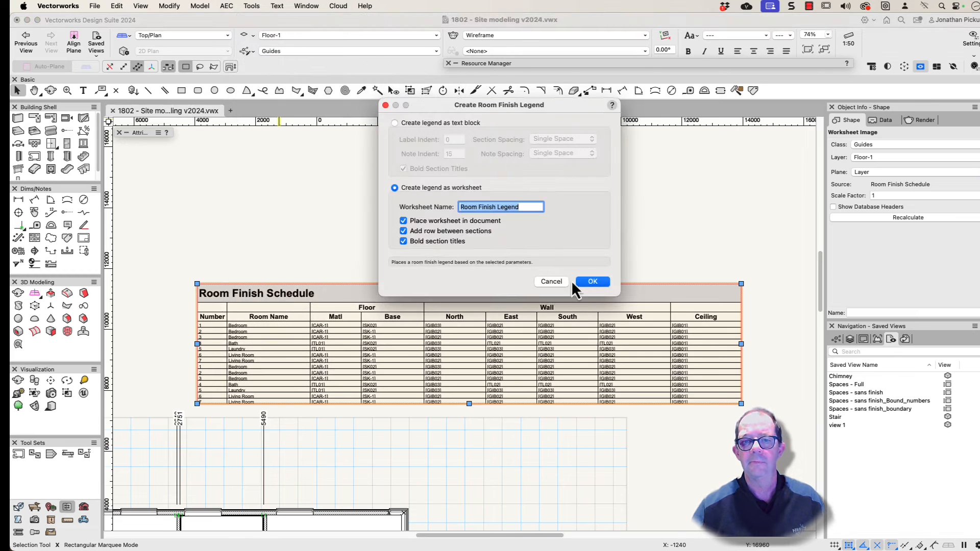
{"action": "left_click", "coordinate": [587, 282]}
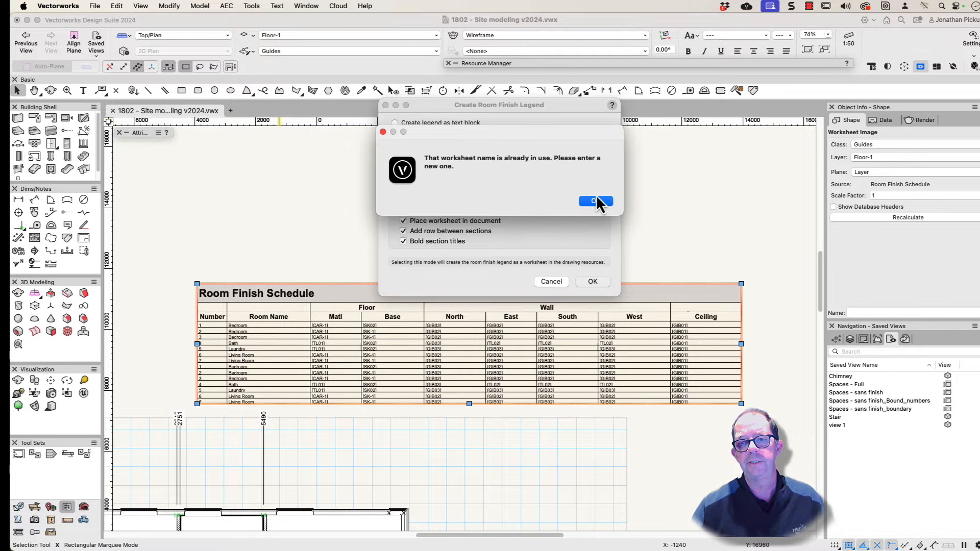
{"action": "left_click", "coordinate": [596, 200]}
{"action": "left_click", "coordinate": [525, 207]}
{"action": "type", "text": "2"}
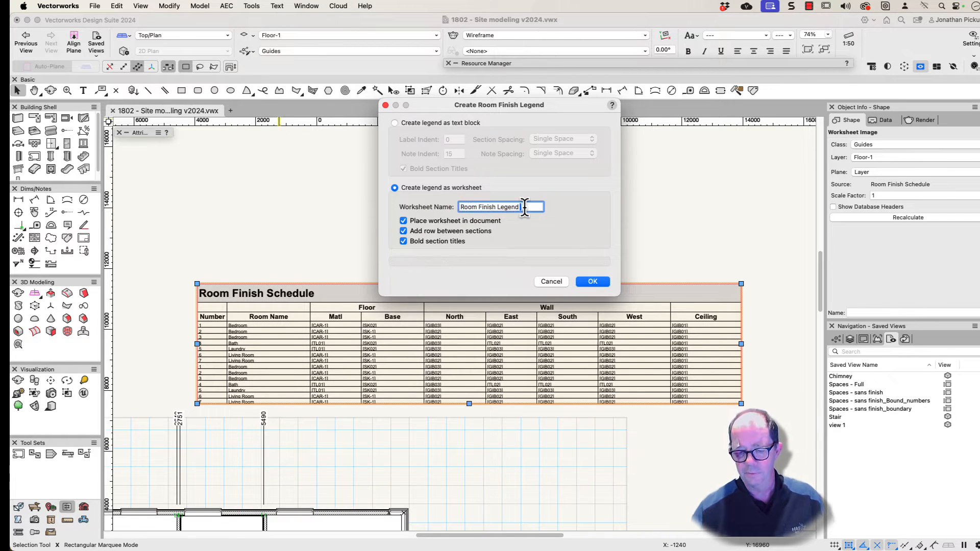
{"action": "key", "text": "Return"}
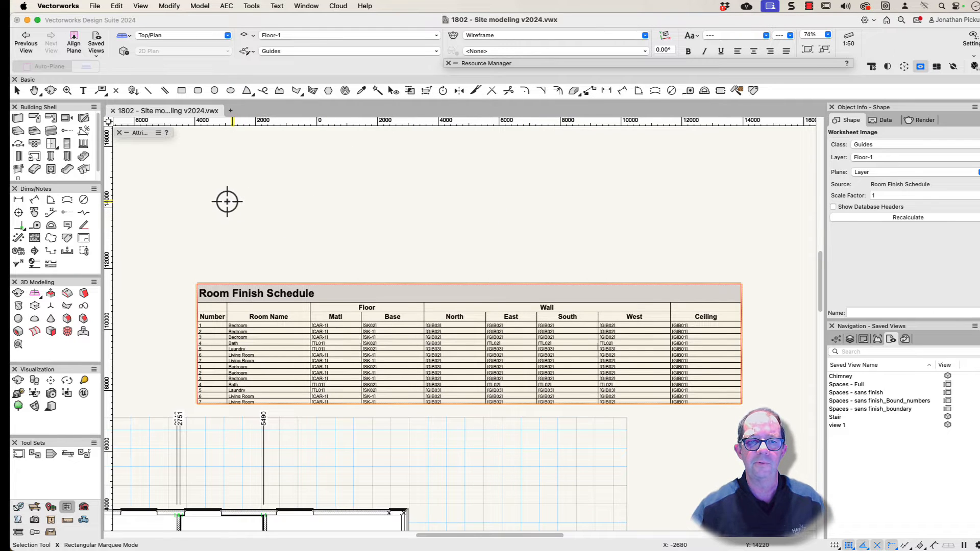
Place the room finish legend on the drawing directly above the Room Finish Schedule, aligned near its left edge.
{"action": "left_click", "coordinate": [206, 182]}
{"action": "left_click_drag", "start_coordinate": [275, 213], "coordinate": [269, 182]}
{"action": "left_click", "coordinate": [175, 256]}
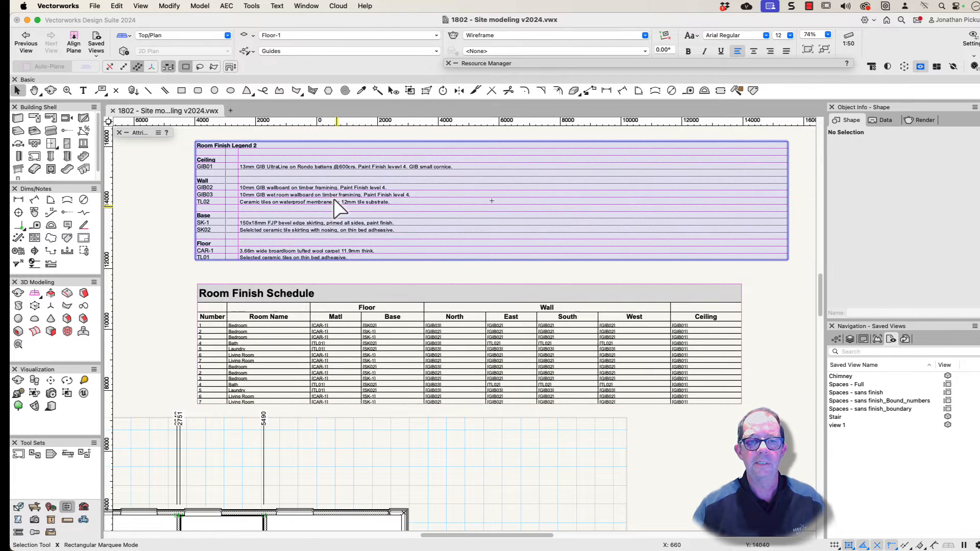
Open the legend worksheet, enlarge it to examine the finish keys and descriptions from Ceiling to Floor, and close it.
{"action": "left_click", "coordinate": [259, 200]}
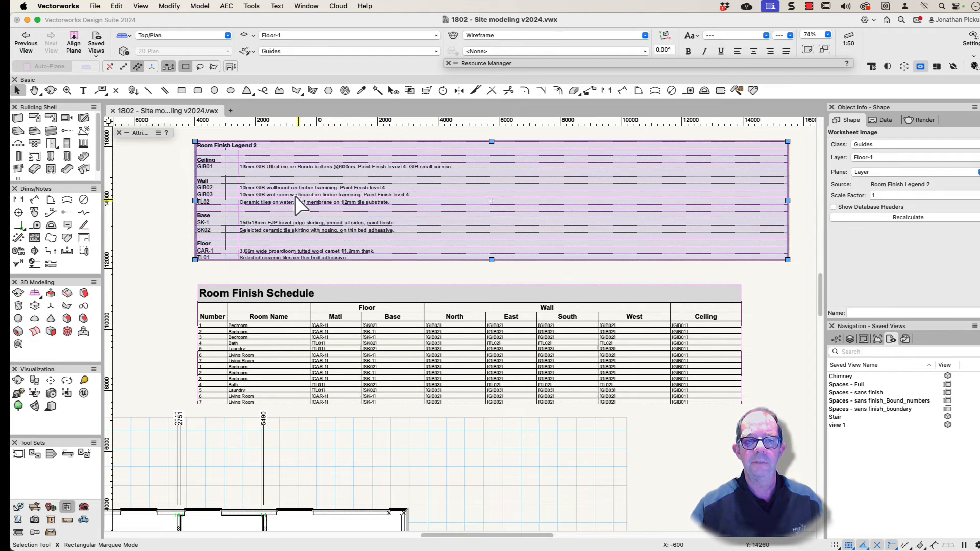
{"action": "double_click", "coordinate": [294, 196]}
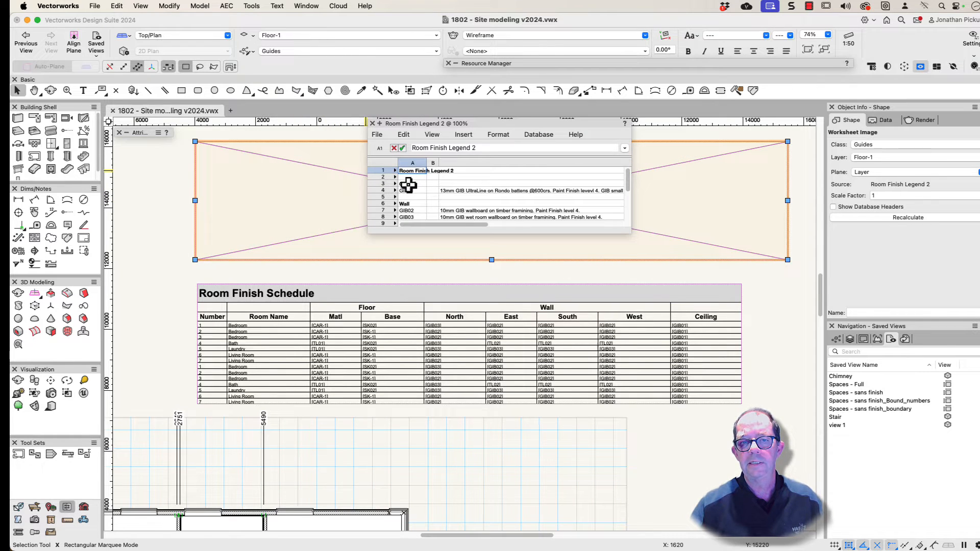
{"action": "left_click", "coordinate": [408, 185]}
{"action": "left_click", "coordinate": [408, 191]}
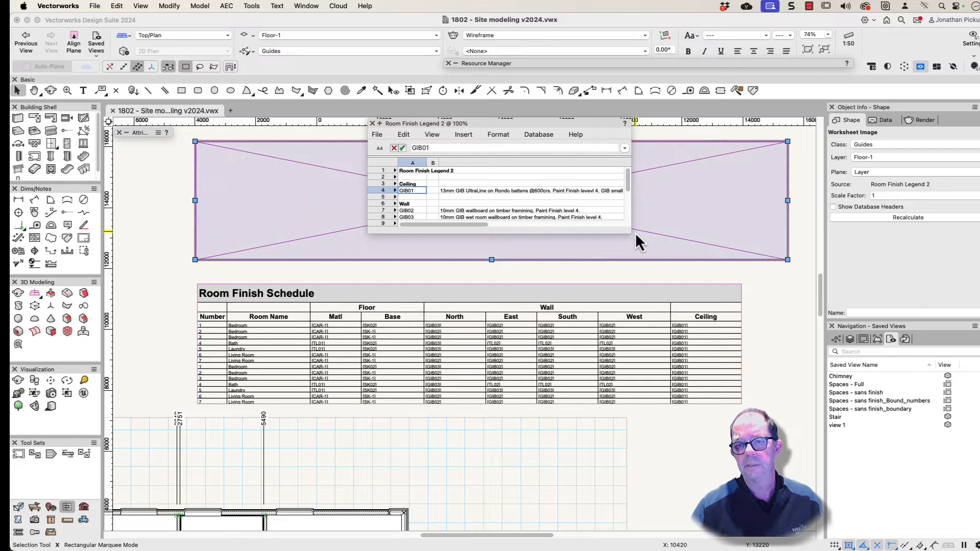
{"action": "left_click_drag", "start_coordinate": [631, 233], "coordinate": [733, 346]}
{"action": "scroll", "coordinate": [418, 220], "scroll_direction": "up", "scroll_amount": 7, "text": "super"}
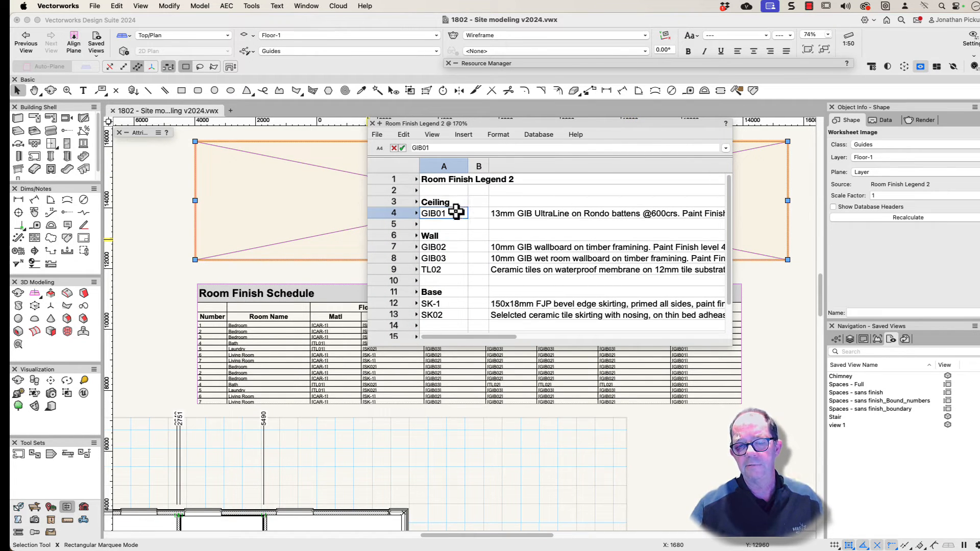
{"action": "scroll", "coordinate": [422, 260], "scroll_direction": "down", "scroll_amount": 3}
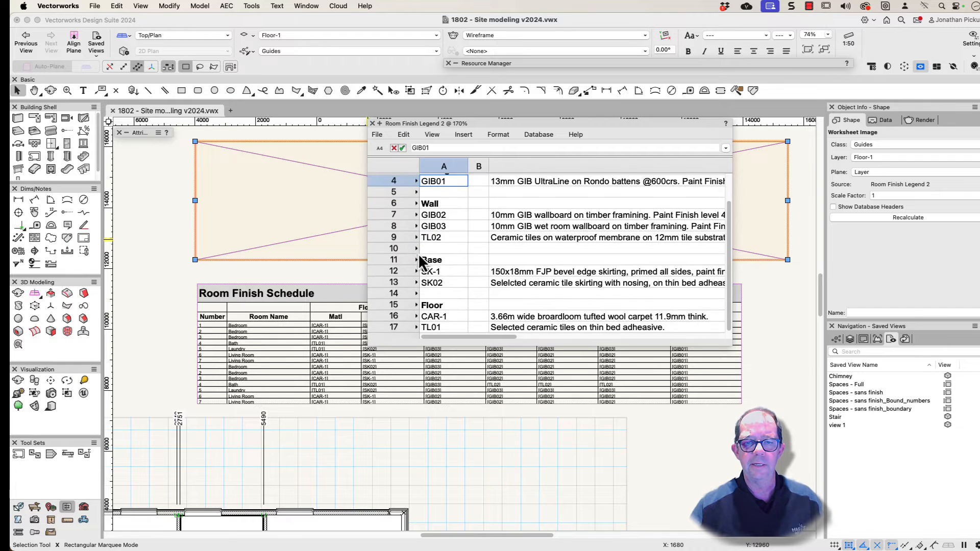
{"action": "left_click", "coordinate": [370, 124]}
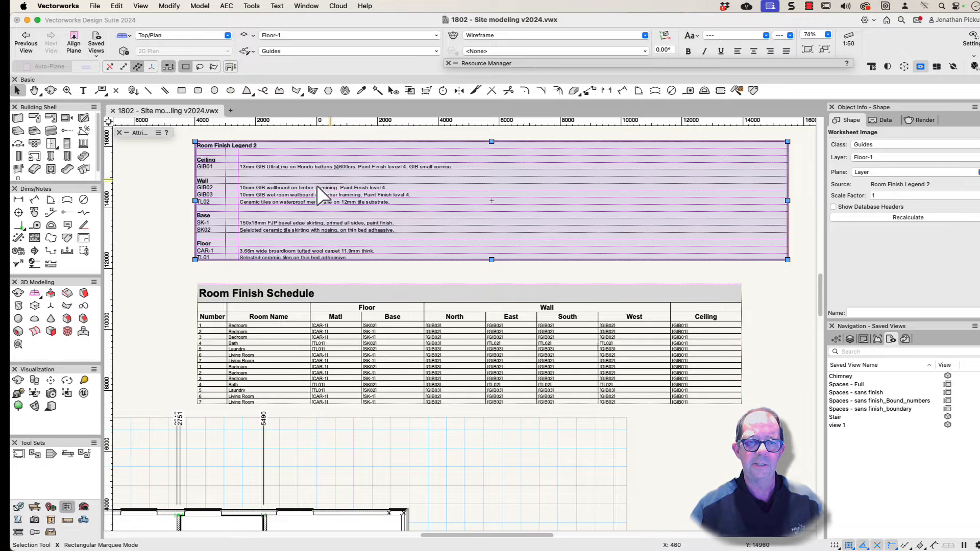
{"action": "left_click", "coordinate": [171, 192]}
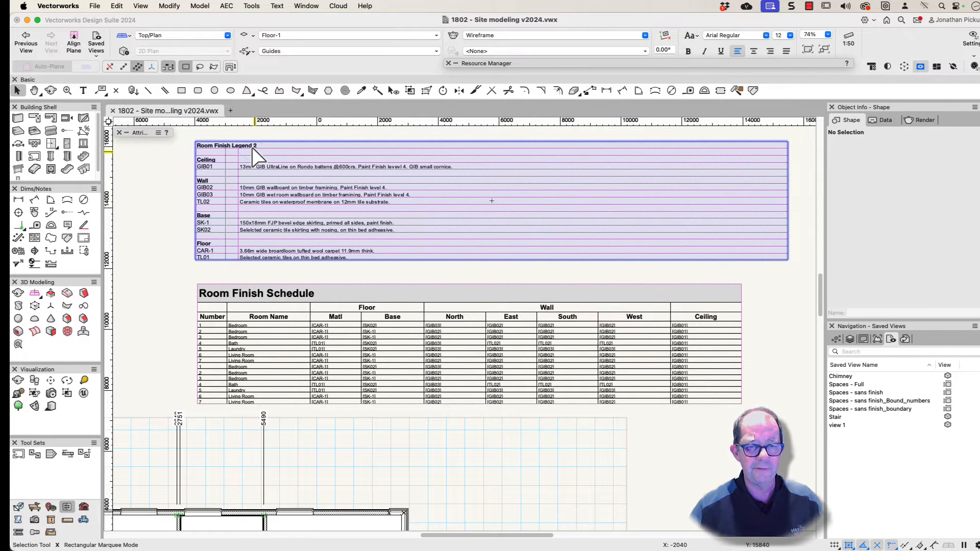
Place the Room Finish Schedule Expanded worksheet from the document's resources in the empty area beside the existing legend and schedule.
{"action": "left_click", "coordinate": [265, 333]}
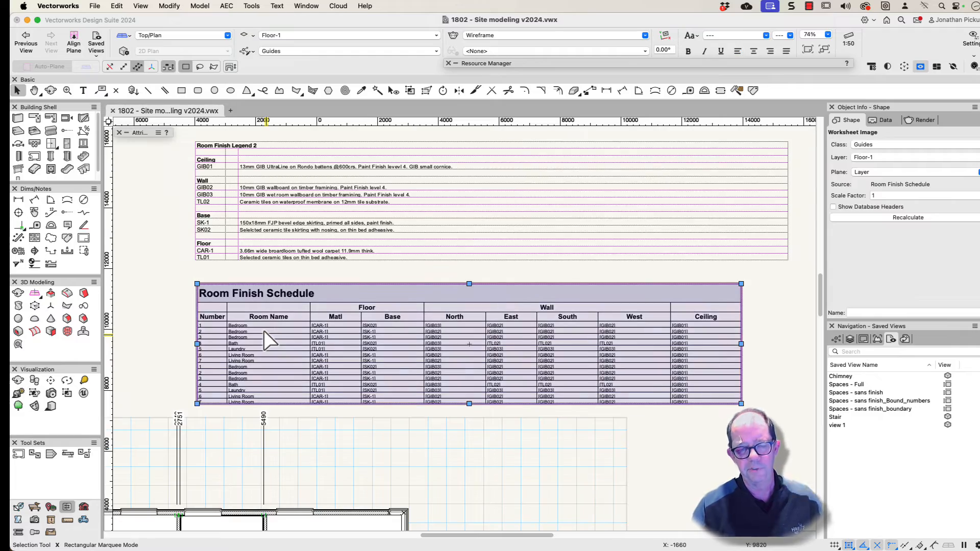
{"action": "key", "text": "Delete"}
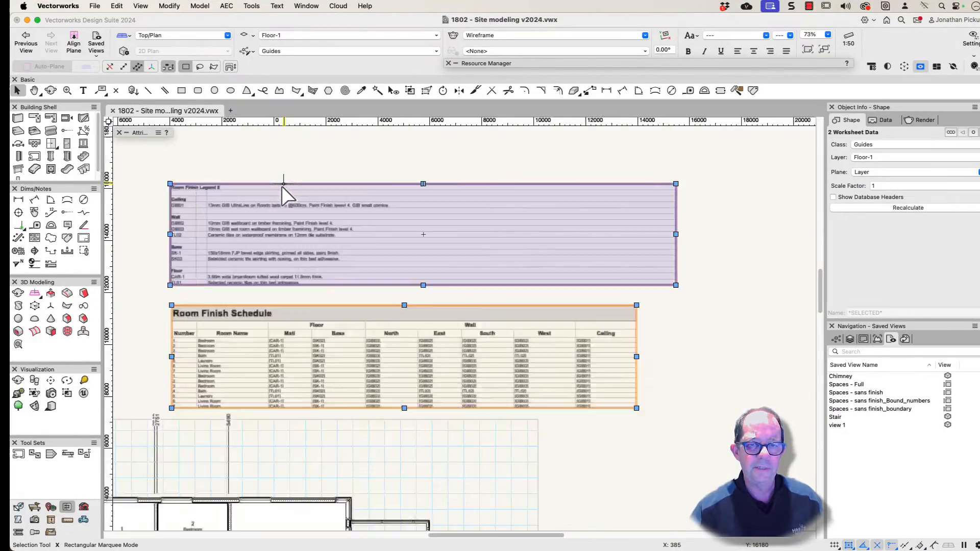
{"action": "scroll", "coordinate": [307, 196], "scroll_direction": "down", "scroll_amount": 5}
{"action": "left_click", "coordinate": [495, 64]}
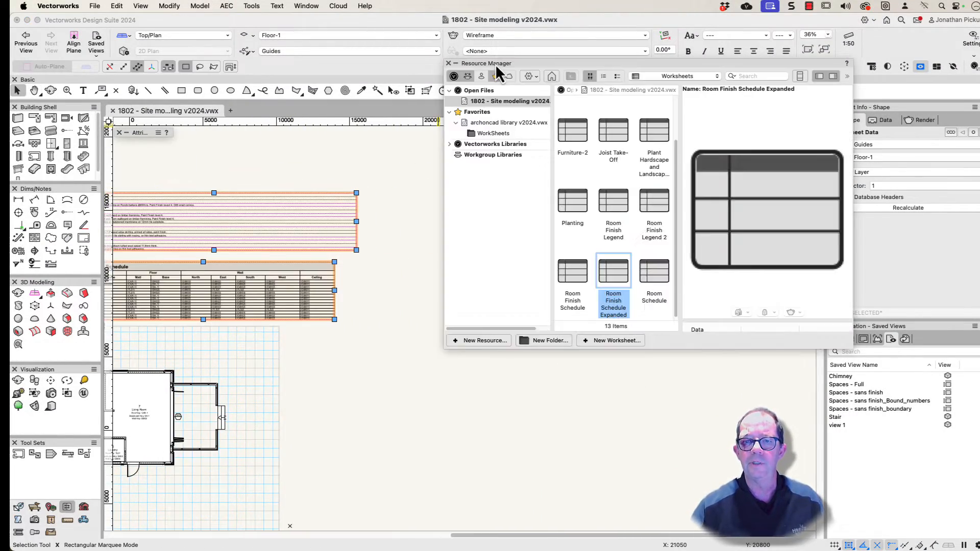
{"action": "left_click_drag", "start_coordinate": [601, 279], "coordinate": [405, 266]}
{"action": "scroll", "coordinate": [405, 266], "scroll_direction": "up", "scroll_amount": 4}
{"action": "scroll", "coordinate": [406, 265], "scroll_direction": "up", "scroll_amount": 3}
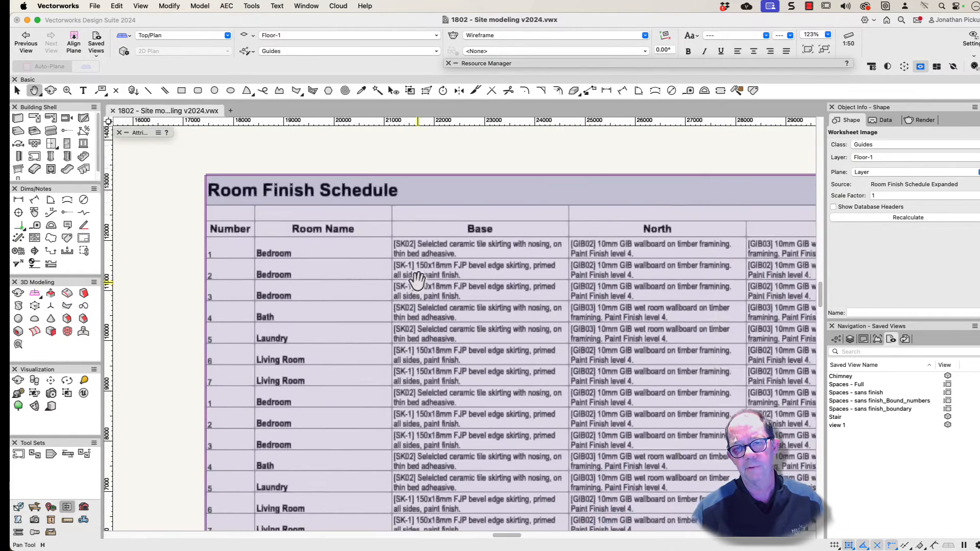
Open the expanded schedule worksheet and examine the base finish options offered for the first Bedroom row.
{"action": "double_click", "coordinate": [442, 255]}
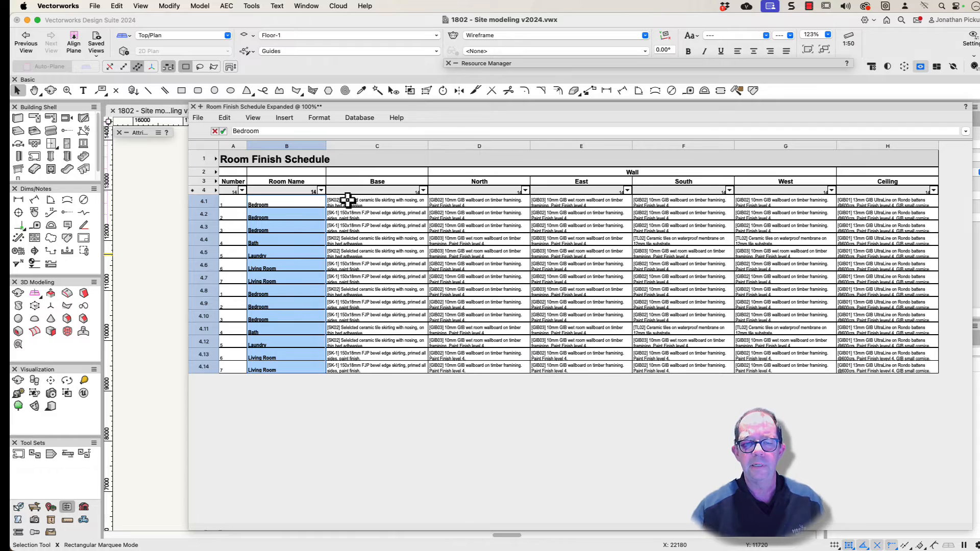
{"action": "scroll", "coordinate": [348, 198], "scroll_direction": "up", "scroll_amount": 4}
{"action": "left_click", "coordinate": [374, 248]}
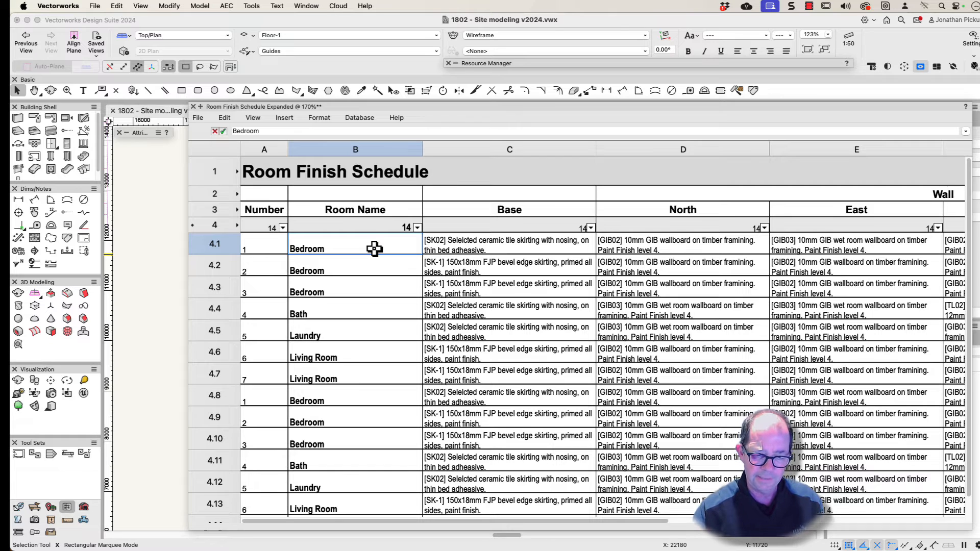
{"action": "left_click", "coordinate": [477, 250]}
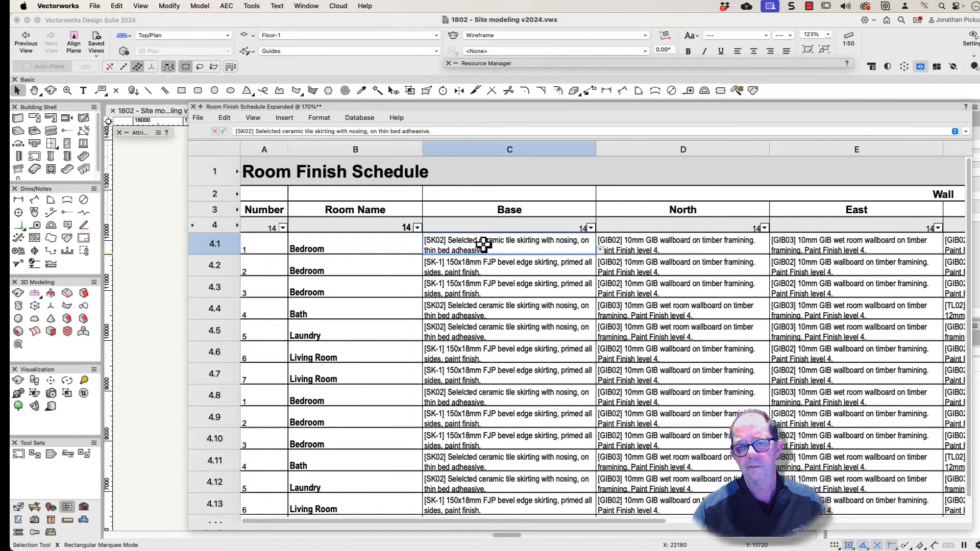
{"action": "left_click", "coordinate": [476, 128]}
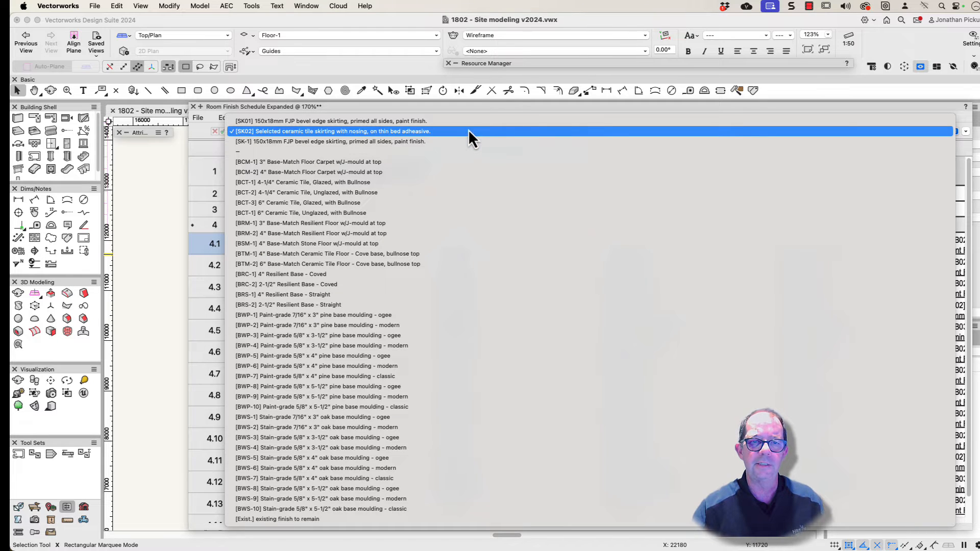
{"action": "left_click", "coordinate": [456, 124]}
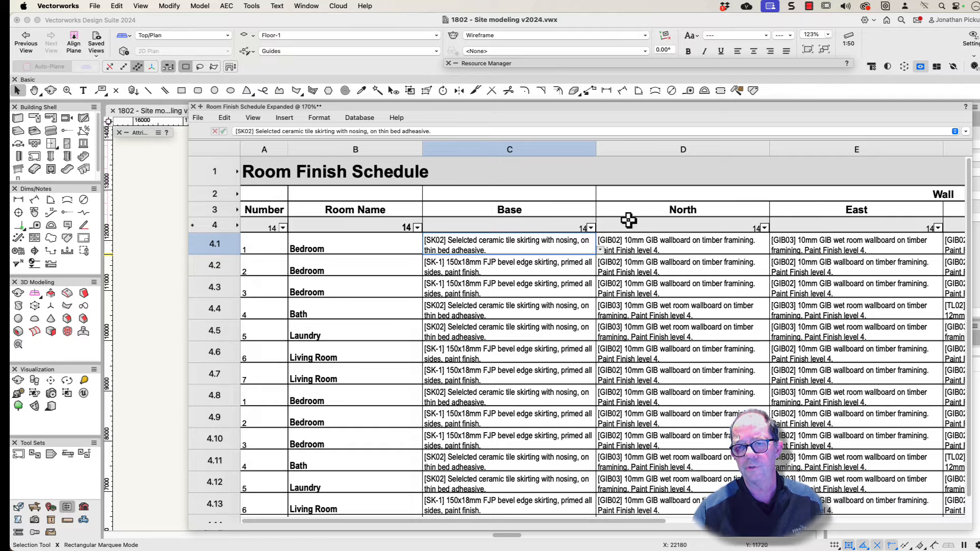
Examine the north wall finish options for the first Bedroom row without choosing one, and close the expanded worksheet.
{"action": "left_click", "coordinate": [642, 242]}
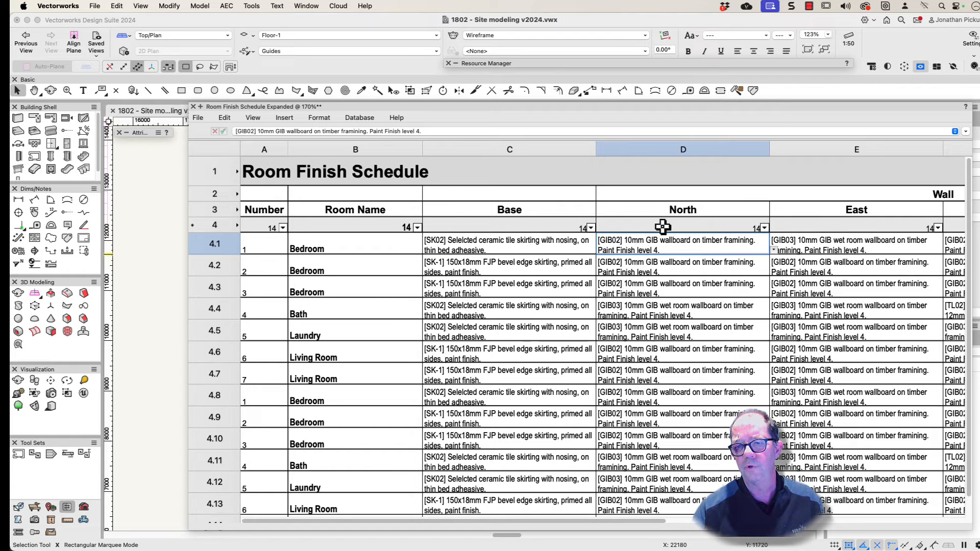
{"action": "left_click", "coordinate": [775, 250]}
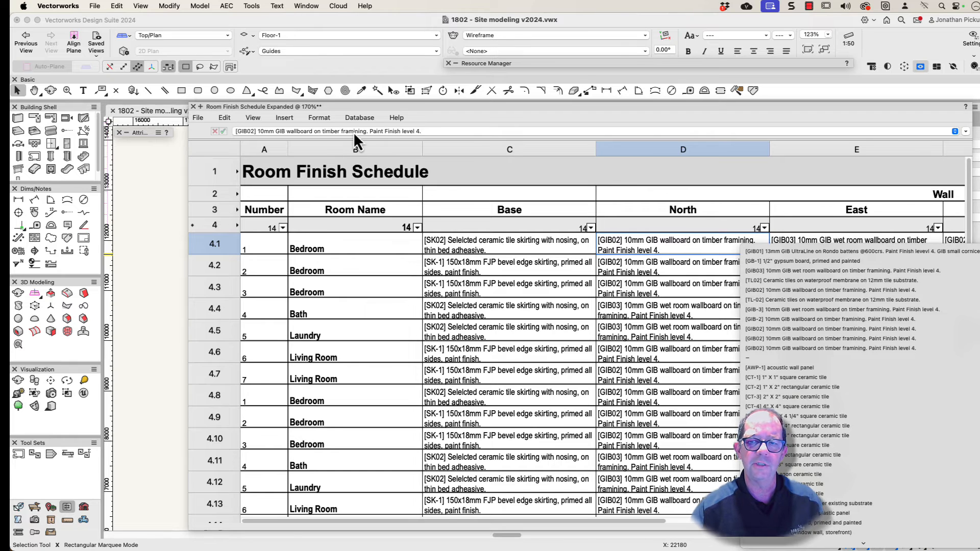
{"action": "left_click", "coordinate": [354, 132]}
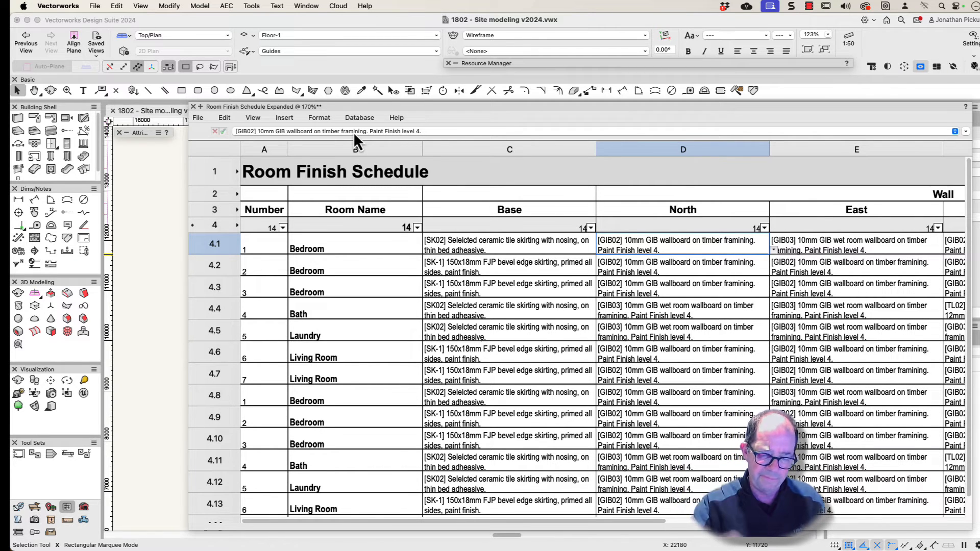
{"action": "left_click", "coordinate": [194, 106]}
Compare the key-only Room Finish Schedule above the floor plan with the full finish descriptions in the expanded schedule.
{"action": "scroll", "coordinate": [302, 320], "scroll_direction": "down", "scroll_amount": 4}
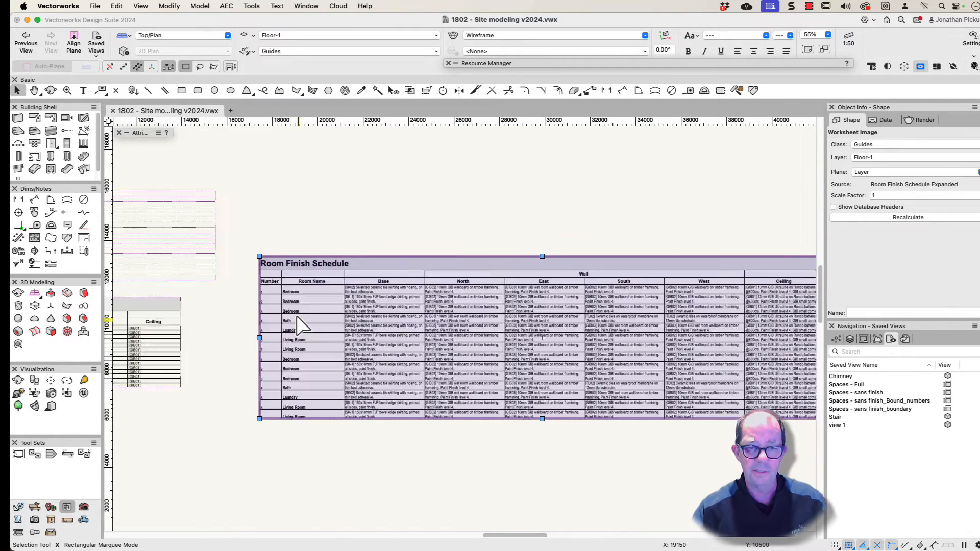
{"action": "key", "text": "super+4"}
{"action": "middle_click_drag", "start_coordinate": [420, 248], "coordinate": [363, 433]}
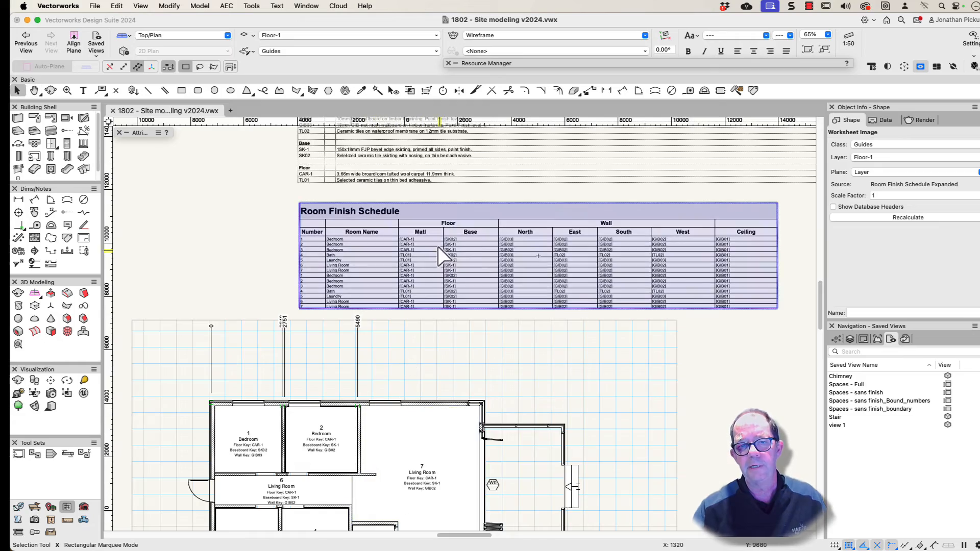
{"action": "scroll", "coordinate": [531, 253], "scroll_direction": "right", "scroll_amount": 10}
{"action": "scroll", "coordinate": [671, 249], "scroll_direction": "up", "scroll_amount": 8}
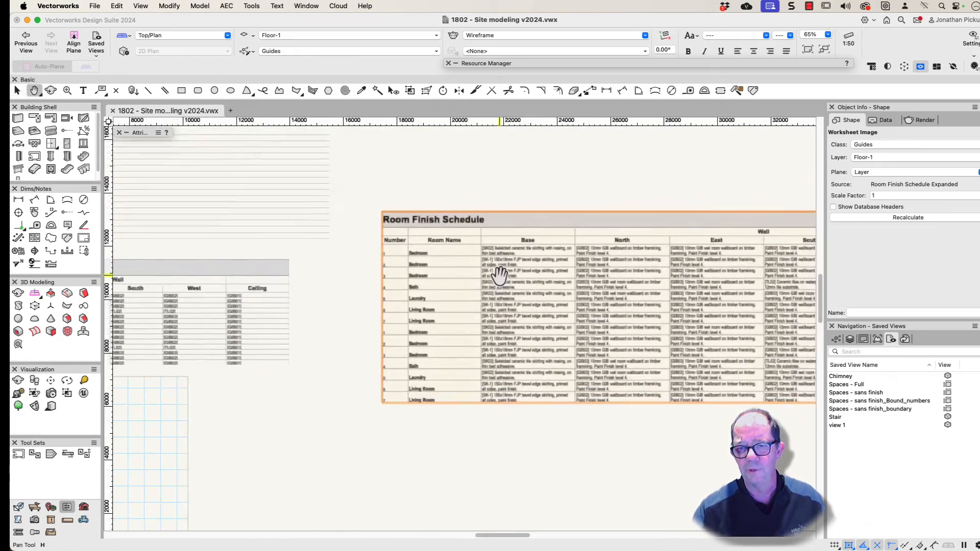
{"action": "scroll", "coordinate": [580, 309], "scroll_direction": "down", "scroll_amount": 2}
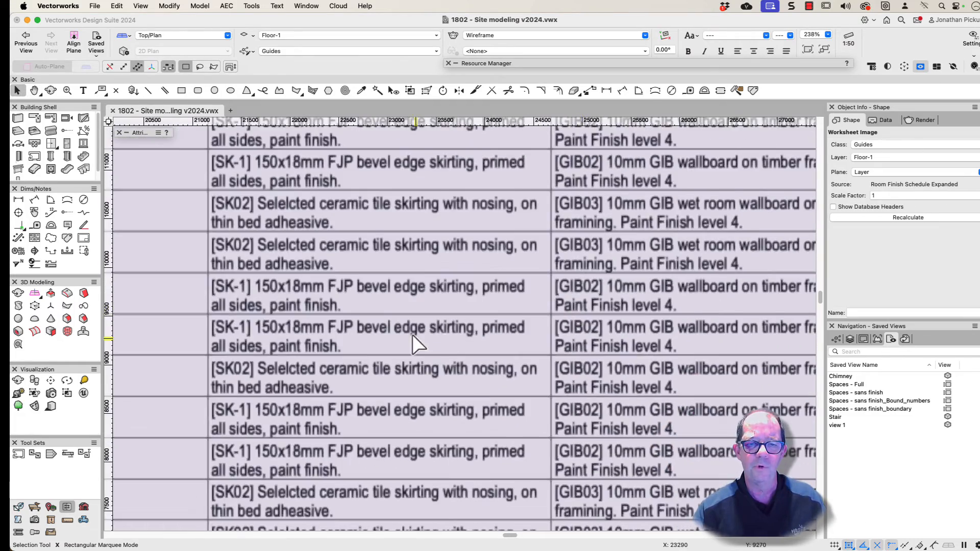
Delete the Room Finish Legend 2 and the key-only Room Finish Schedule from above the floor plan.
{"action": "scroll", "coordinate": [266, 334], "scroll_direction": "down", "scroll_amount": 2}
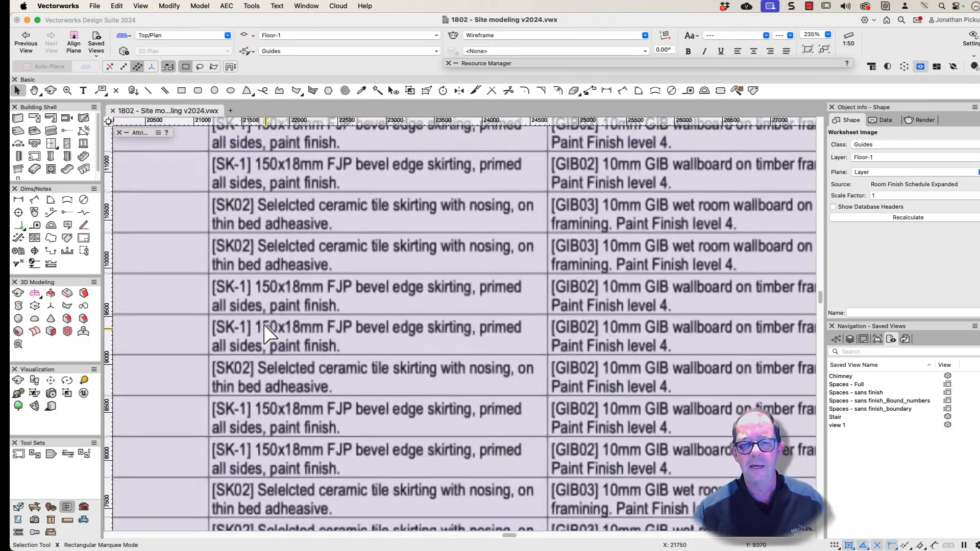
{"action": "scroll", "coordinate": [265, 335], "scroll_direction": "down", "scroll_amount": 4}
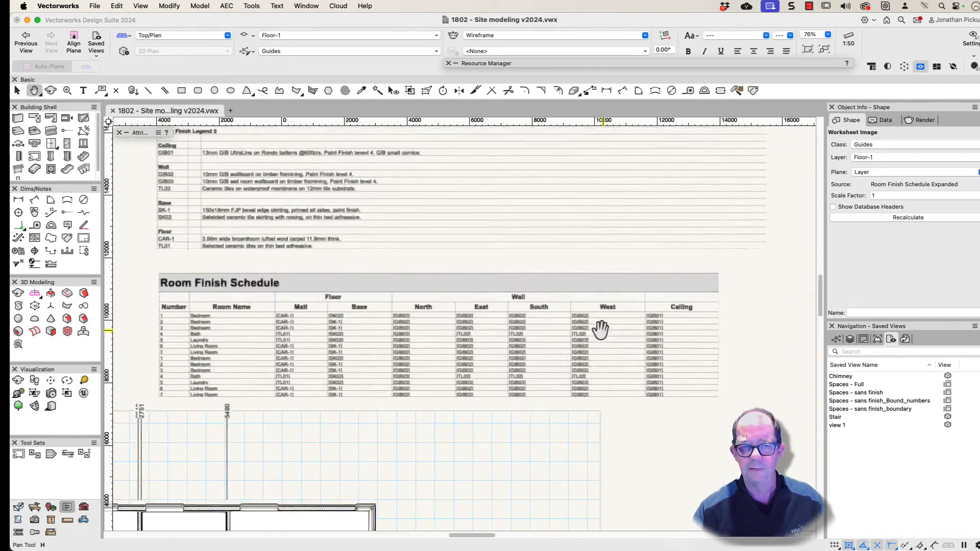
{"action": "left_click", "coordinate": [282, 210]}
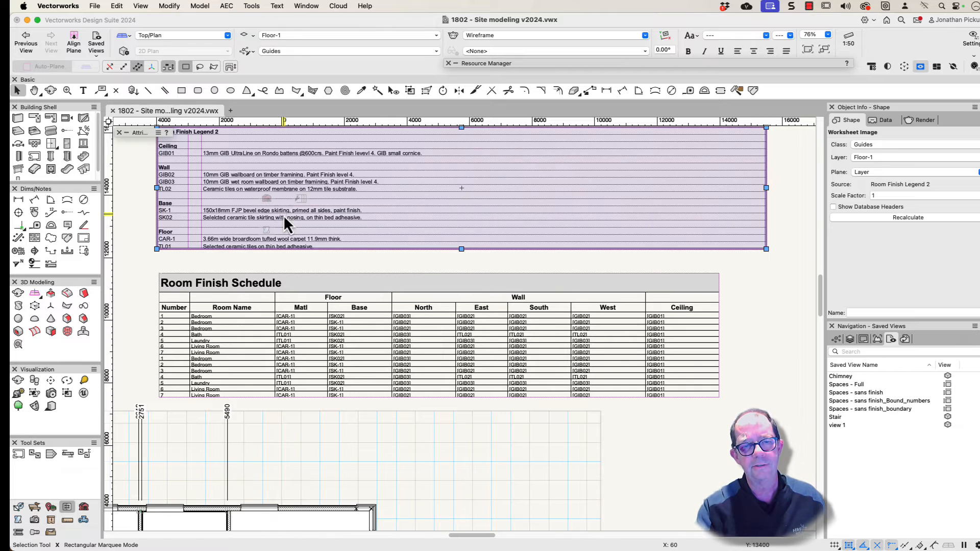
{"action": "left_click", "coordinate": [239, 345]}
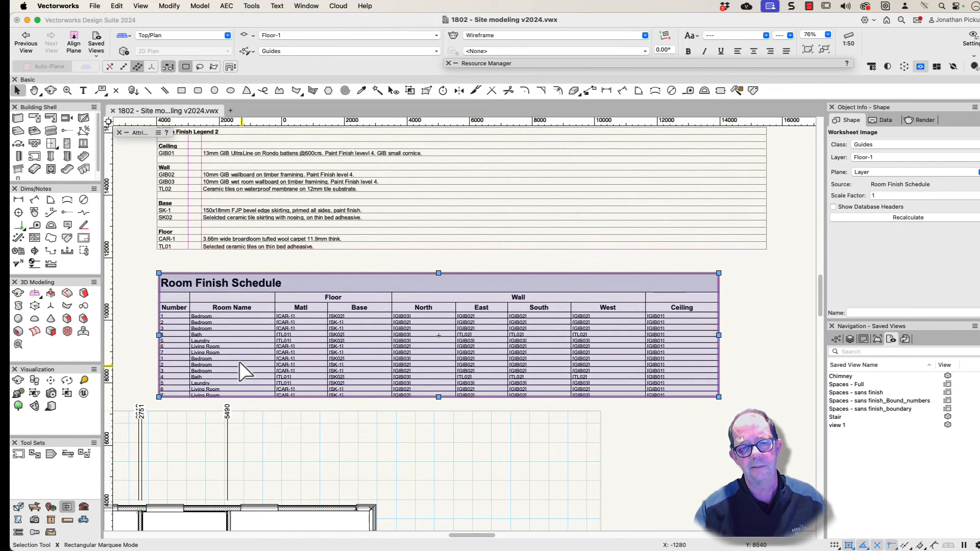
{"action": "left_click", "coordinate": [237, 247], "text": "shift"}
{"action": "key", "text": "Delete"}
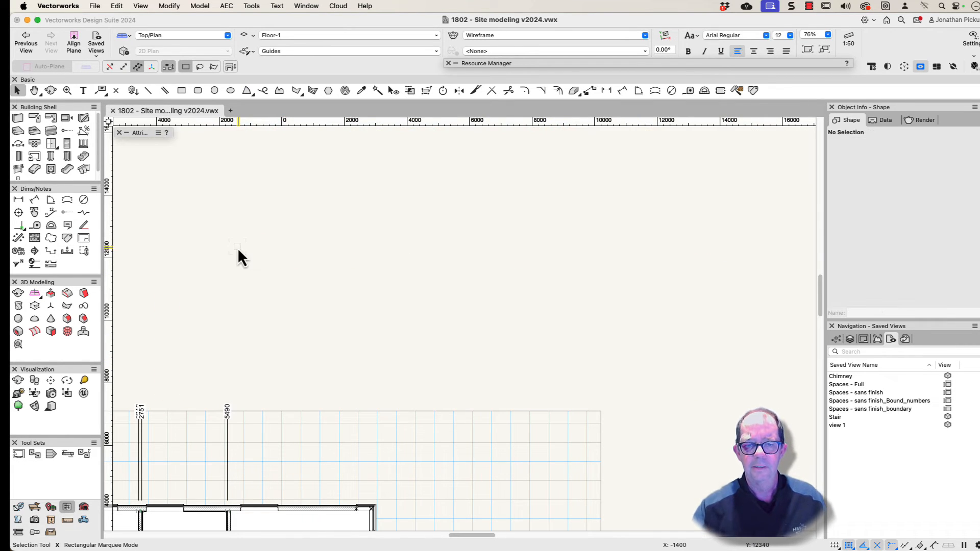
Move the expanded Room Finish Schedule into the cleared area above the floor plan and deselect it.
{"action": "scroll", "coordinate": [250, 286], "scroll_direction": "down", "scroll_amount": 5}
{"action": "left_click_drag", "start_coordinate": [434, 316], "coordinate": [237, 295]}
{"action": "scroll", "coordinate": [211, 271], "scroll_direction": "up", "scroll_amount": 4}
{"action": "left_click", "coordinate": [304, 386]}
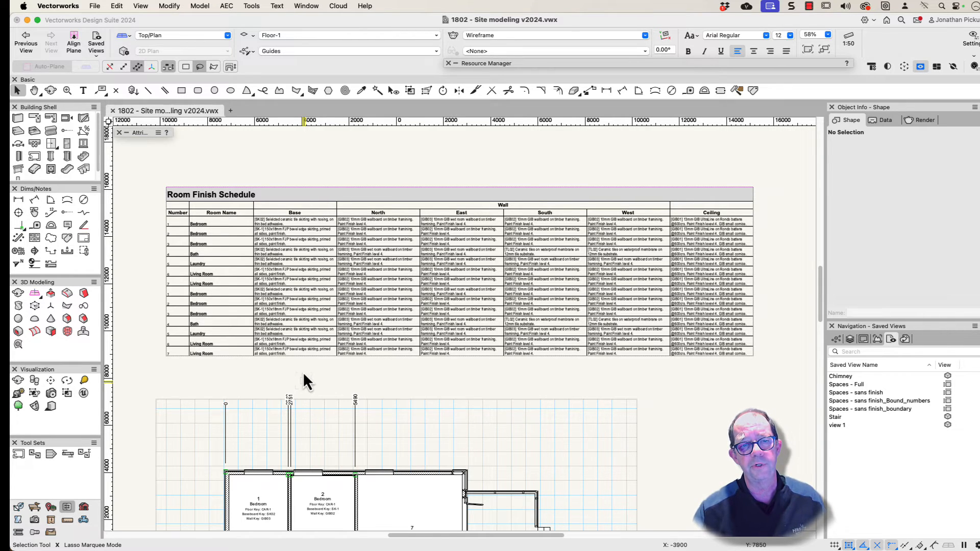
Open the expanded schedule's worksheet, examine the criteria and columns of its database row's report, and close both without changing anything.
{"action": "left_click", "coordinate": [301, 353]}
{"action": "double_click", "coordinate": [225, 222]}
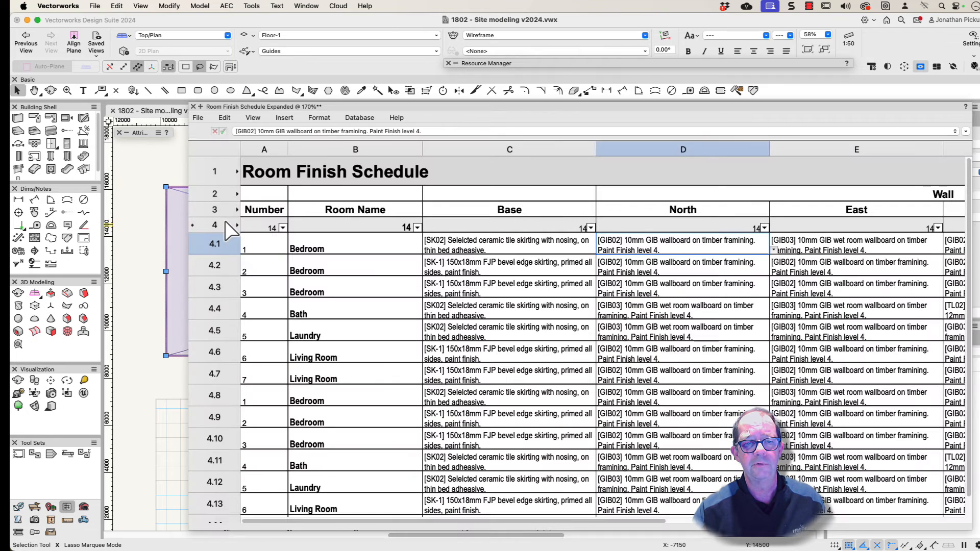
{"action": "left_click", "coordinate": [220, 225]}
{"action": "right_click", "coordinate": [220, 225]}
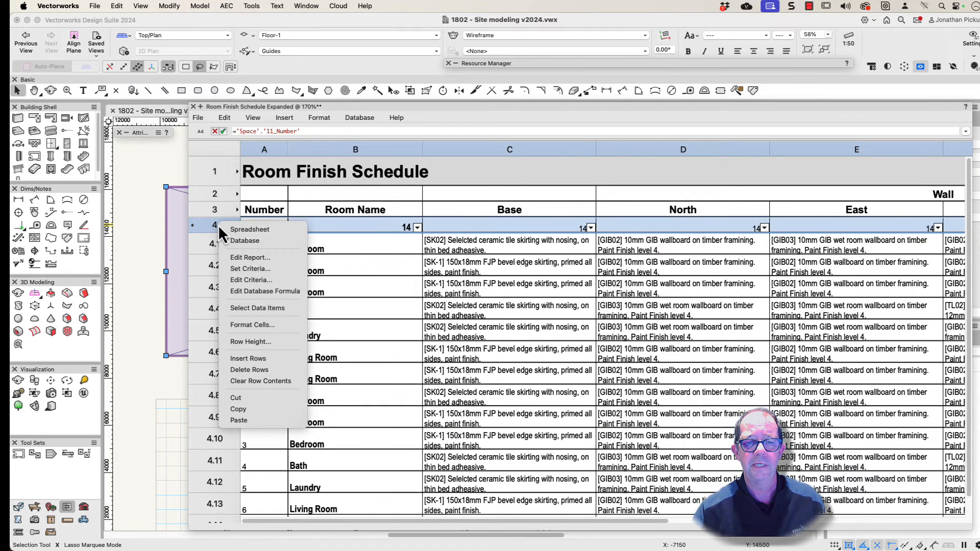
{"action": "left_click", "coordinate": [233, 259]}
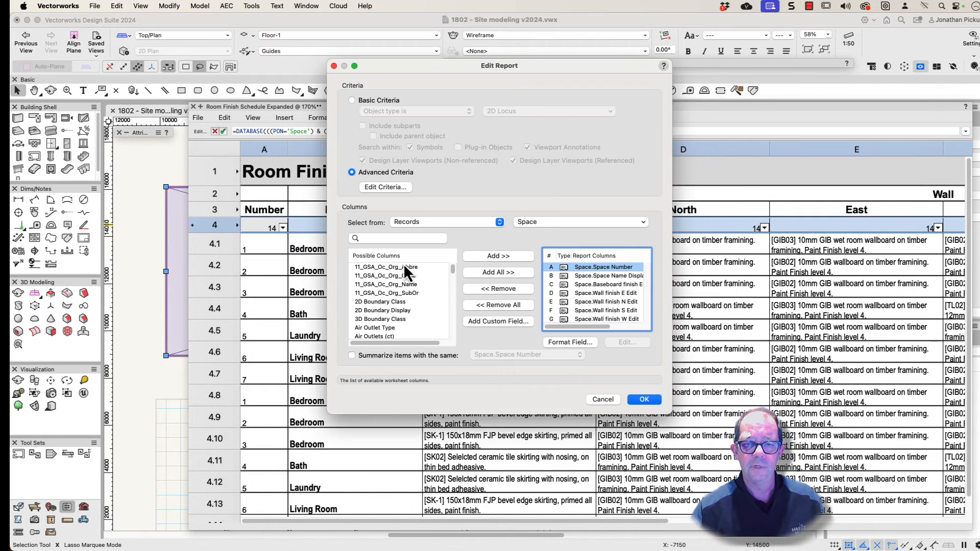
{"action": "scroll", "coordinate": [402, 270], "scroll_direction": "down", "scroll_amount": 5}
{"action": "scroll", "coordinate": [400, 282], "scroll_direction": "down", "scroll_amount": 3}
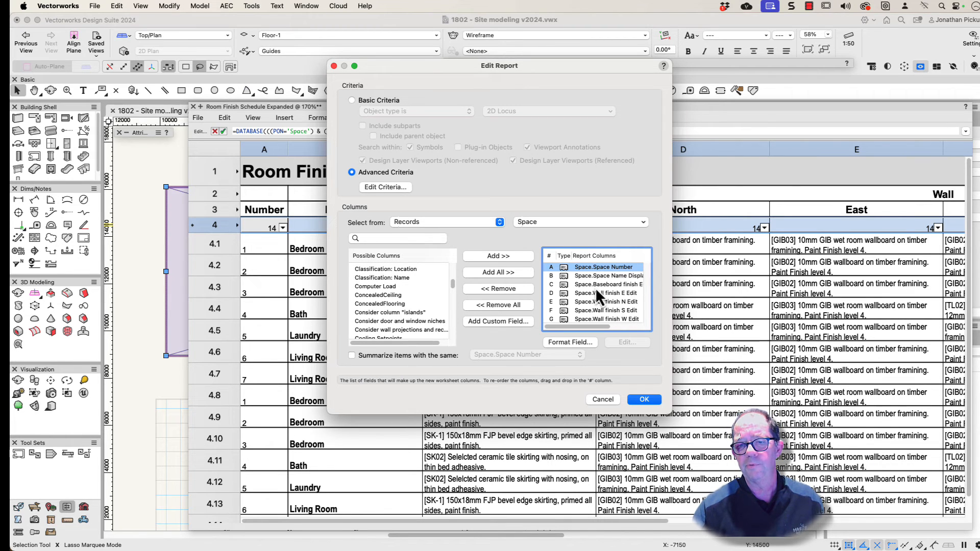
{"action": "left_click", "coordinate": [603, 399]}
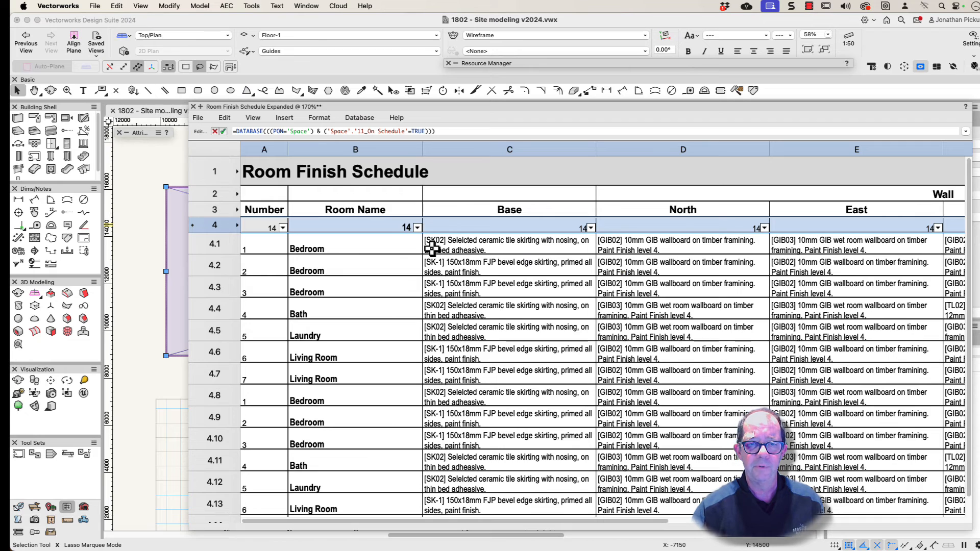
{"action": "left_click", "coordinate": [193, 106]}
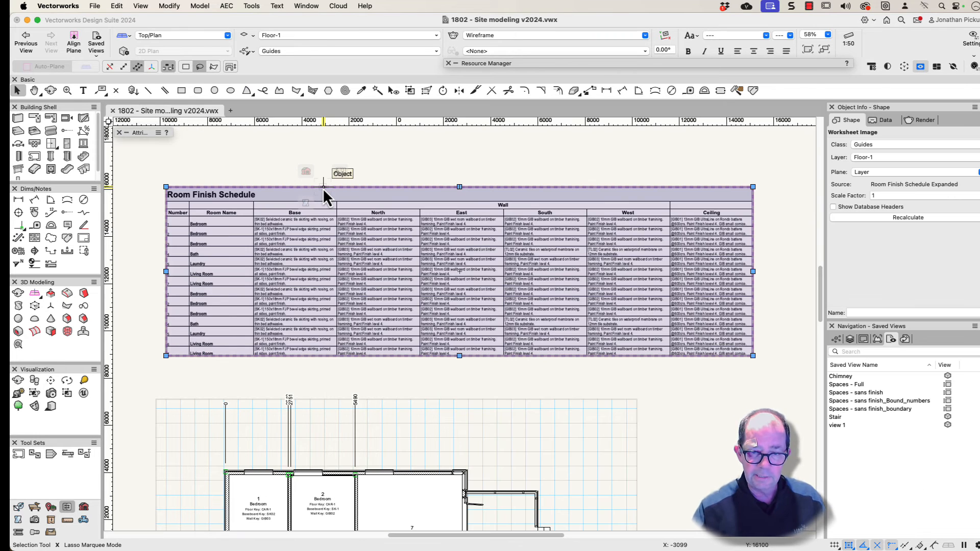